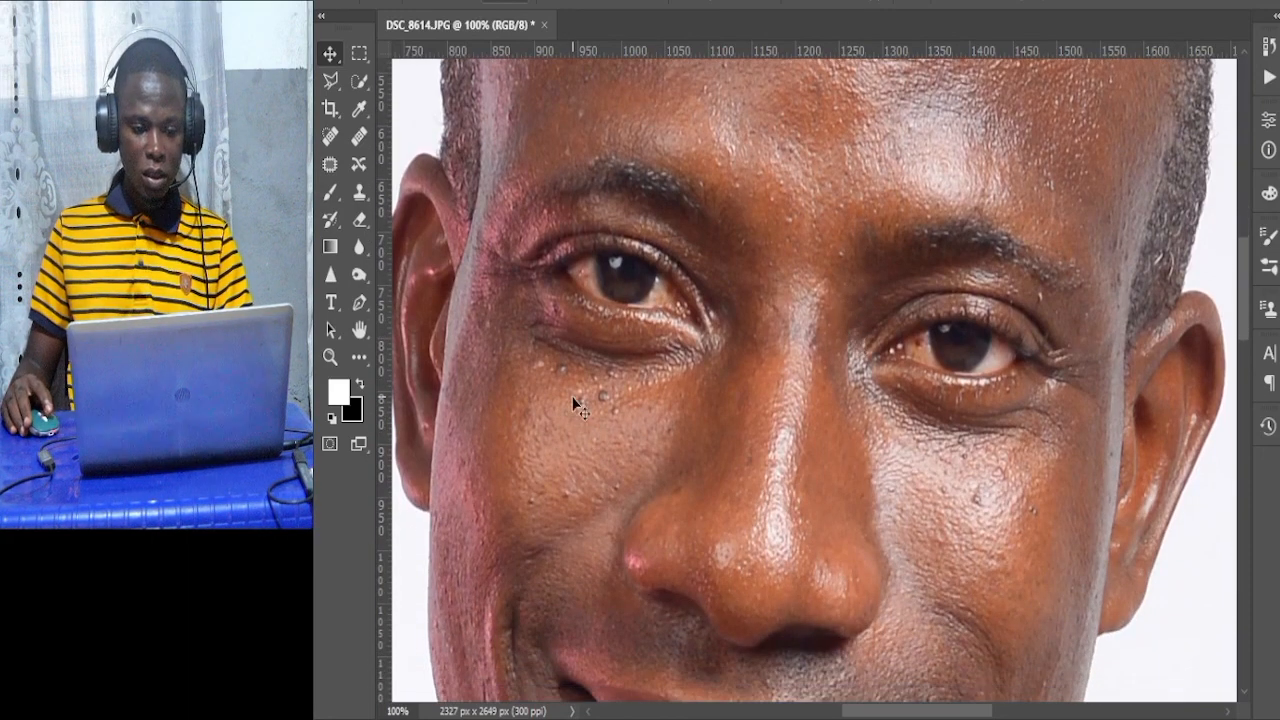
Duplicate the photo's layer to work on a copy.
{"action": "scroll", "coordinate": [585, 398], "scroll_direction": "up", "scroll_amount": 2}
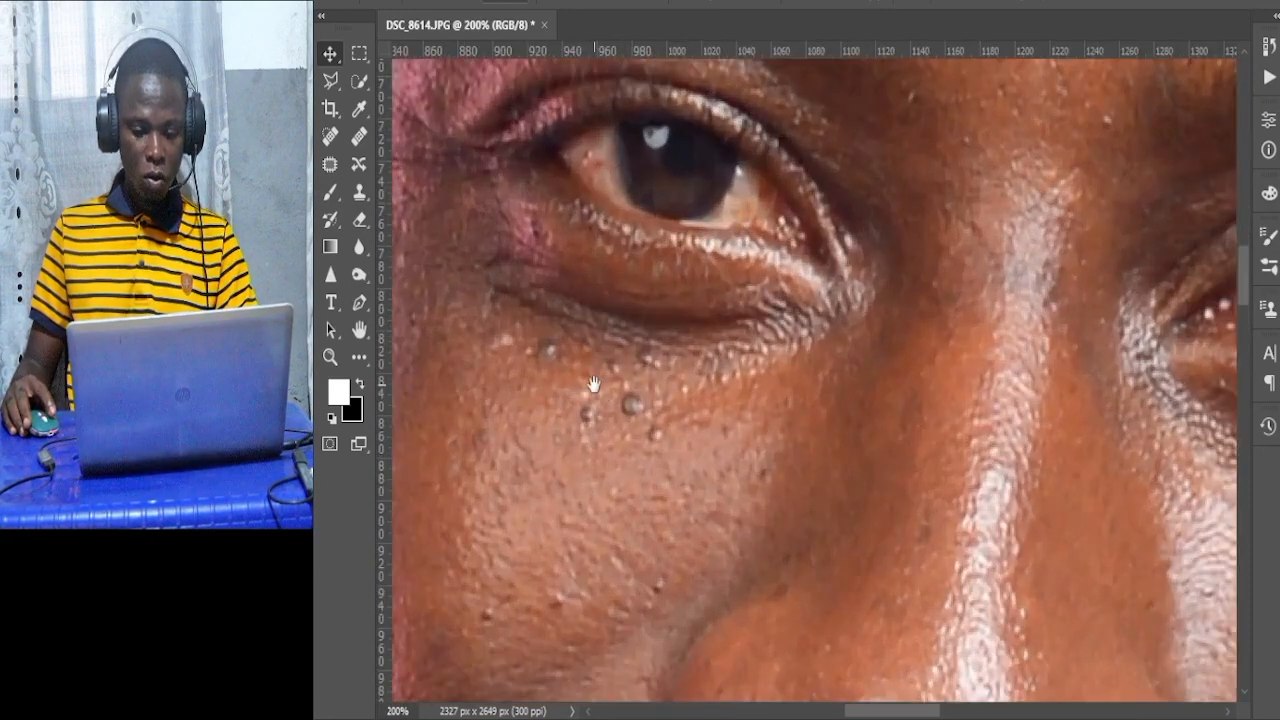
{"action": "scroll", "coordinate": [593, 385], "scroll_direction": "down", "scroll_amount": 2}
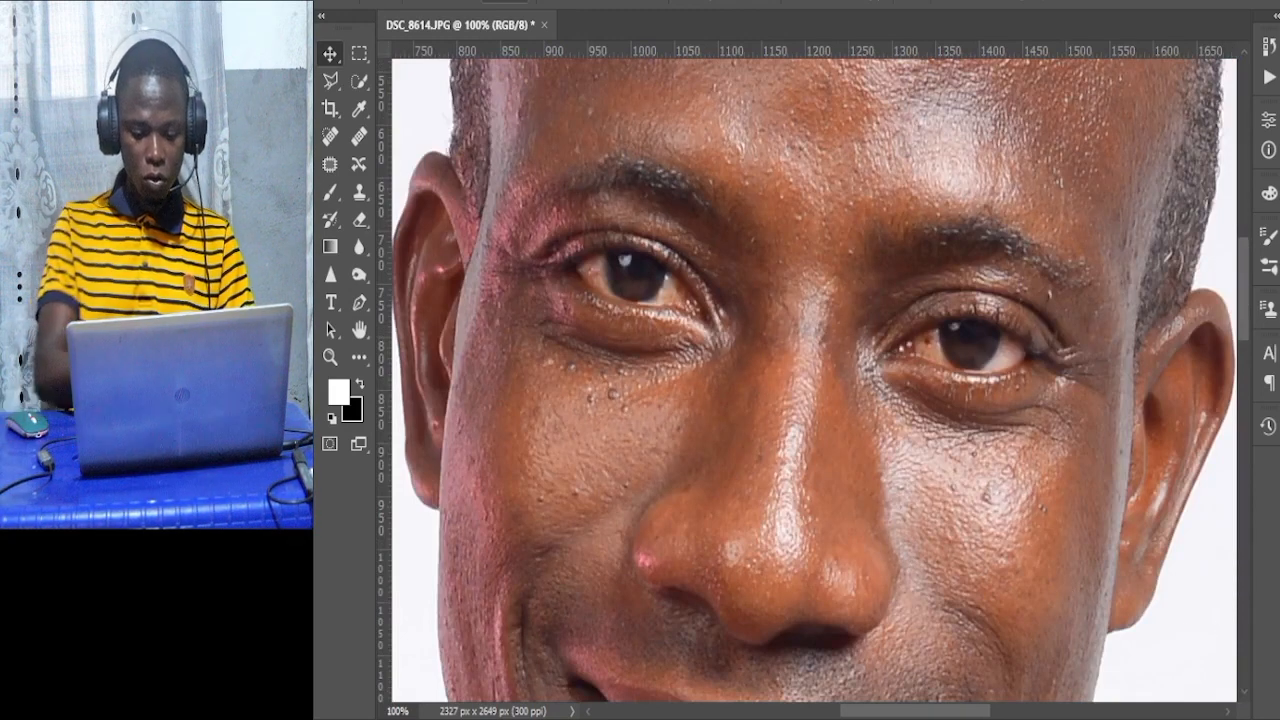
{"action": "key", "text": "ctrl+j"}
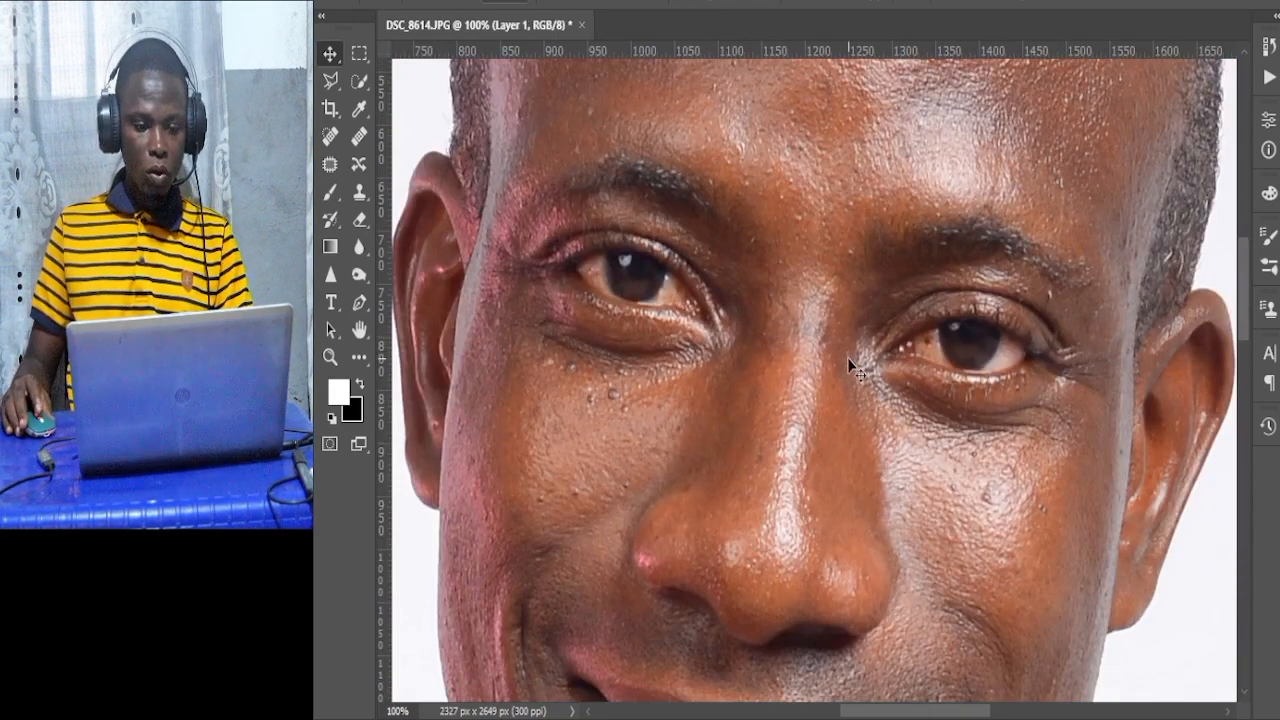
Remove the small blemishes on the lower cheek with the Spot Healing Brush at a small brush size.
{"action": "scroll", "coordinate": [835, 354], "scroll_direction": "up", "scroll_amount": 2}
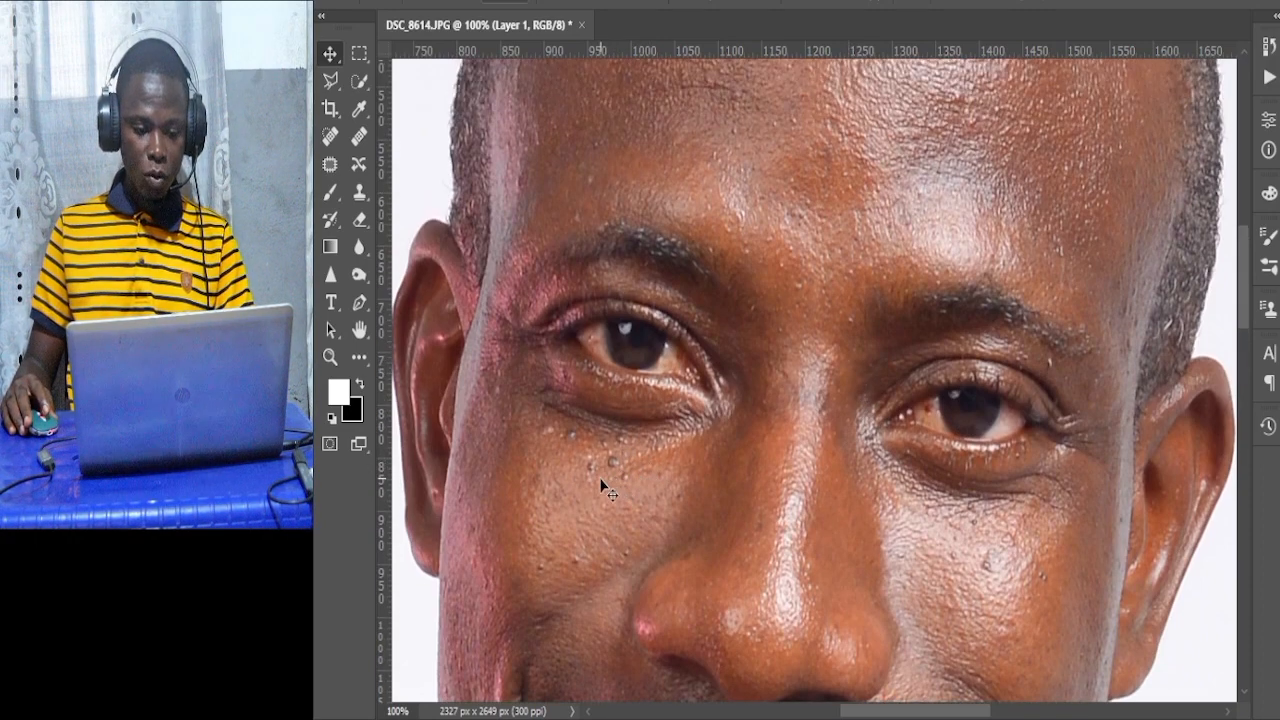
{"action": "scroll", "coordinate": [603, 492], "scroll_direction": "up", "scroll_amount": 1}
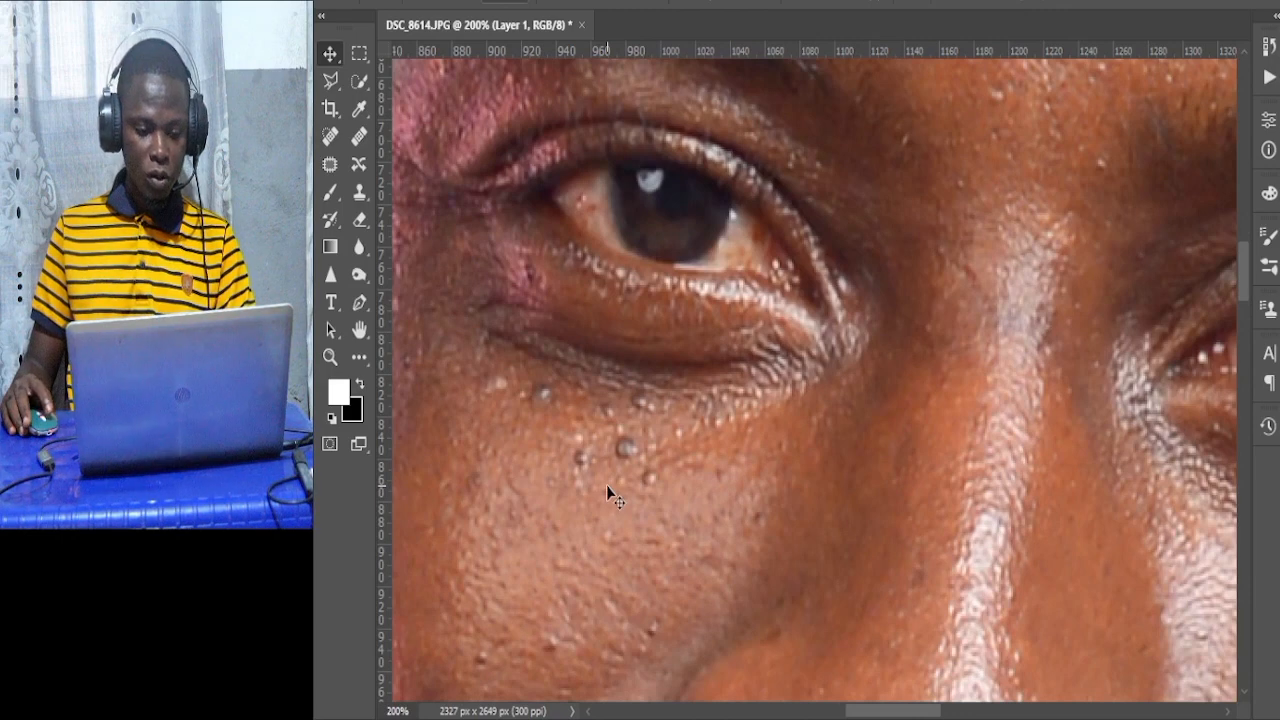
{"action": "left_click", "coordinate": [329, 137]}
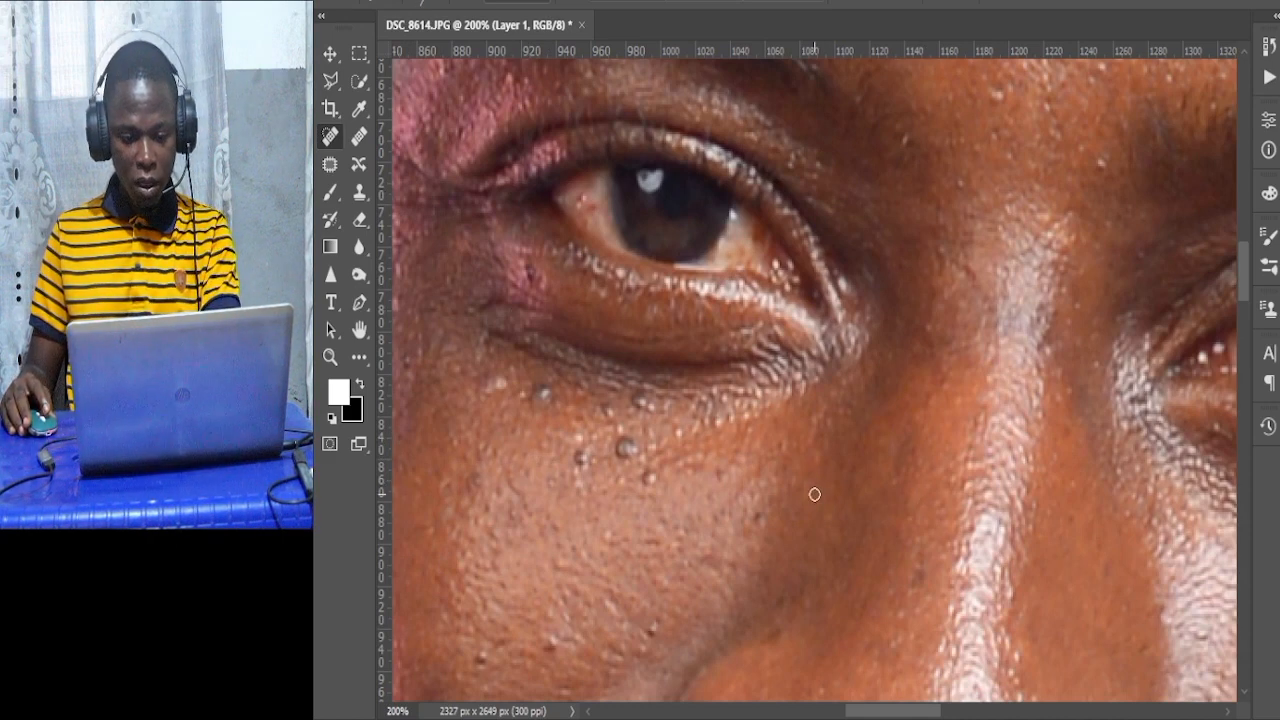
{"action": "key", "text": "bracketright"}
{"action": "key", "text": "bracketright"}
{"action": "key", "text": "bracketright"}
{"action": "key", "text": "bracketright"}
{"action": "key", "text": "bracketright"}
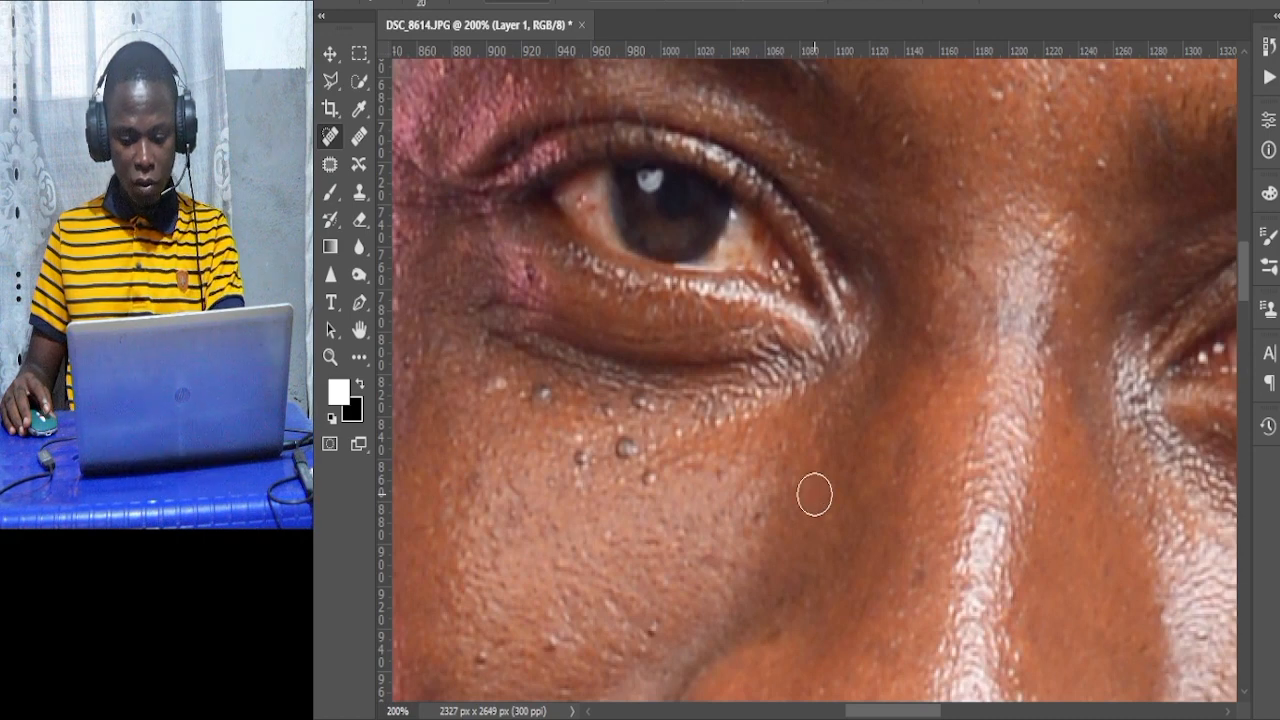
{"action": "key", "text": "bracketleft"}
{"action": "key", "text": "bracketleft"}
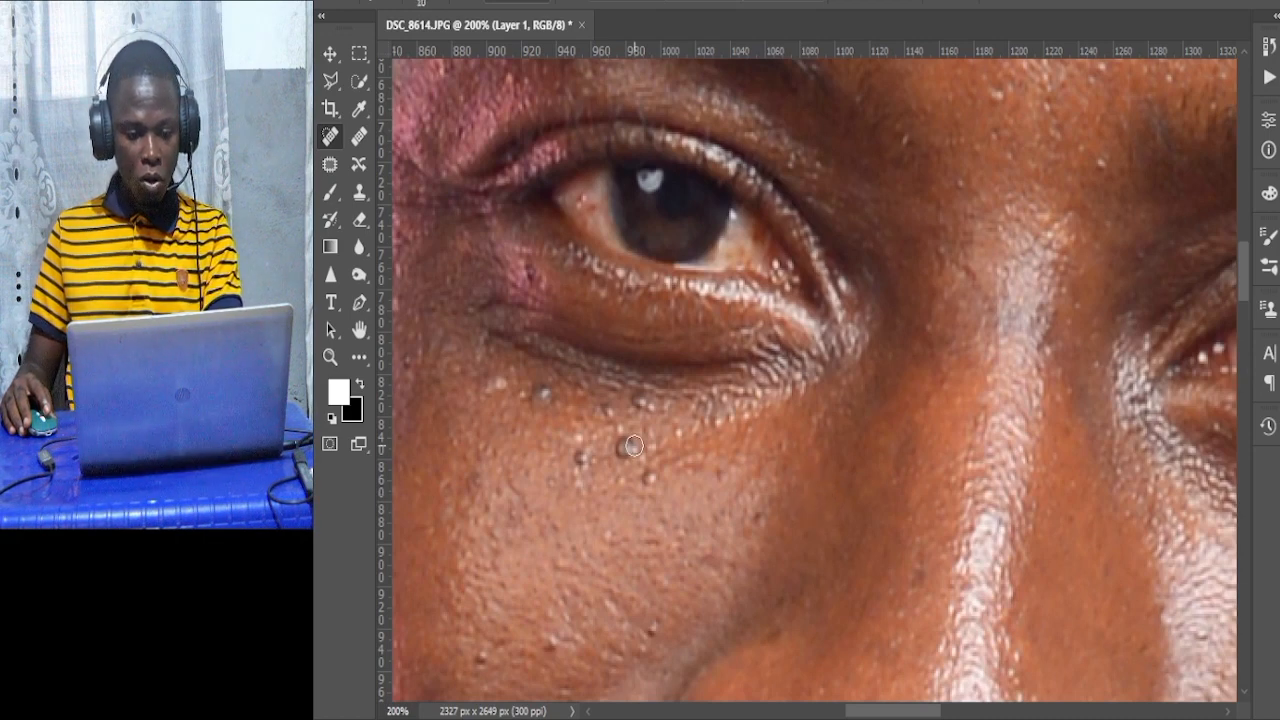
{"action": "left_click", "coordinate": [550, 642]}
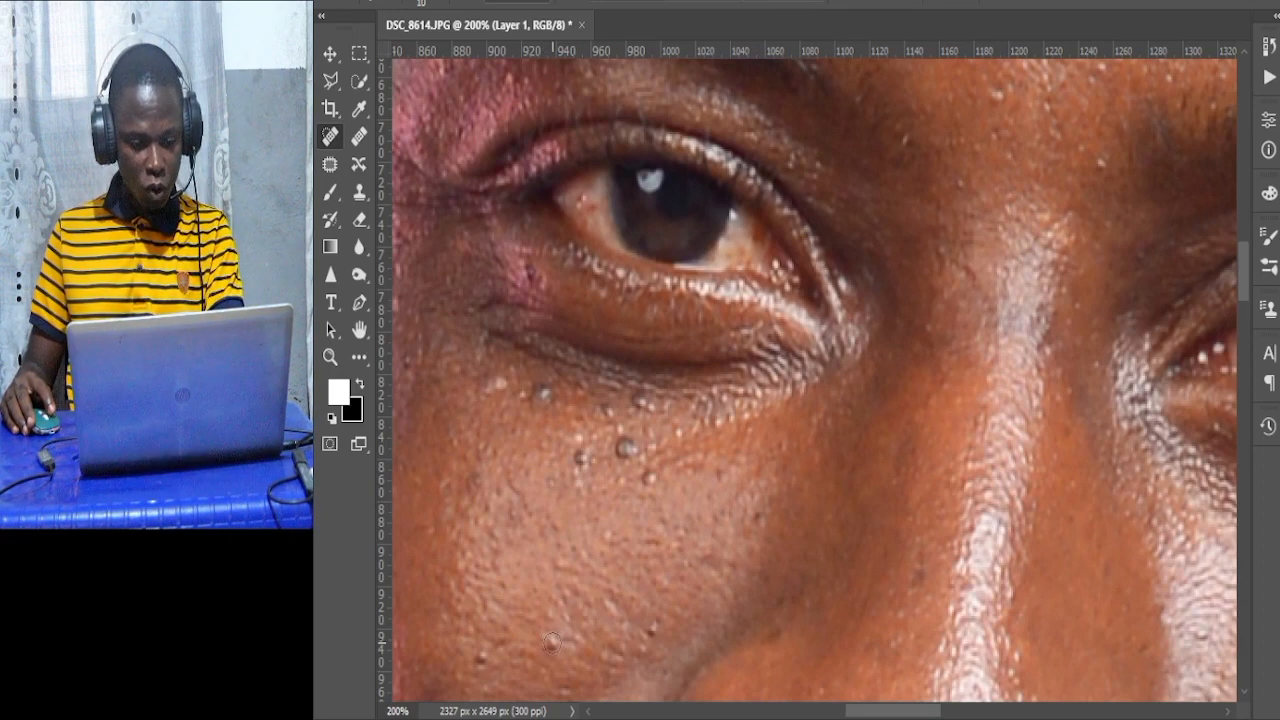
{"action": "left_click", "coordinate": [551, 642]}
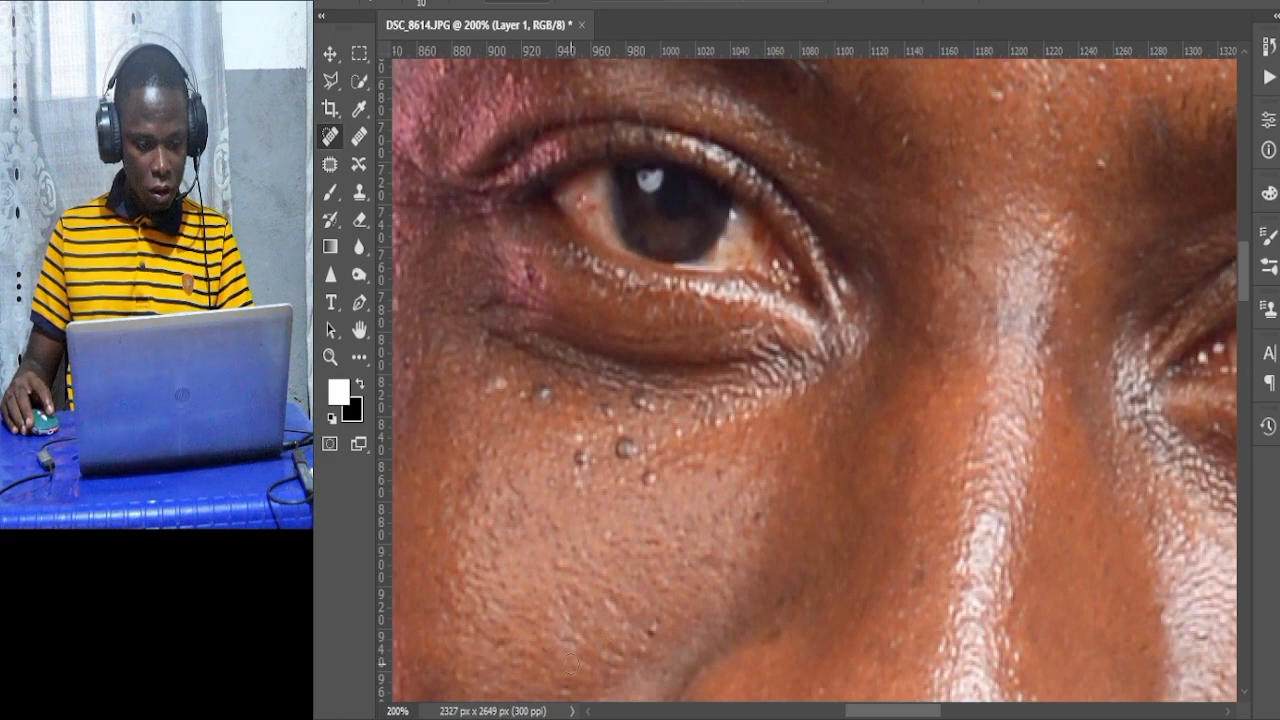
{"action": "left_click", "coordinate": [652, 627]}
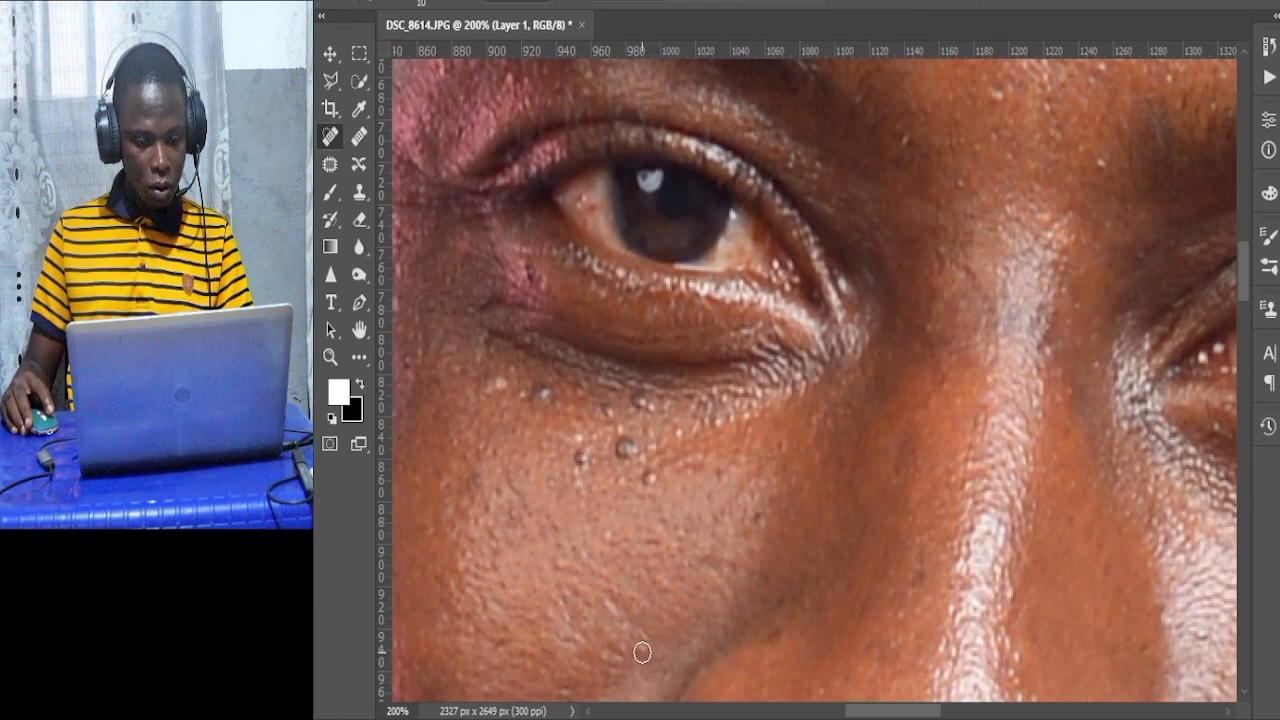
{"action": "left_click", "coordinate": [642, 652]}
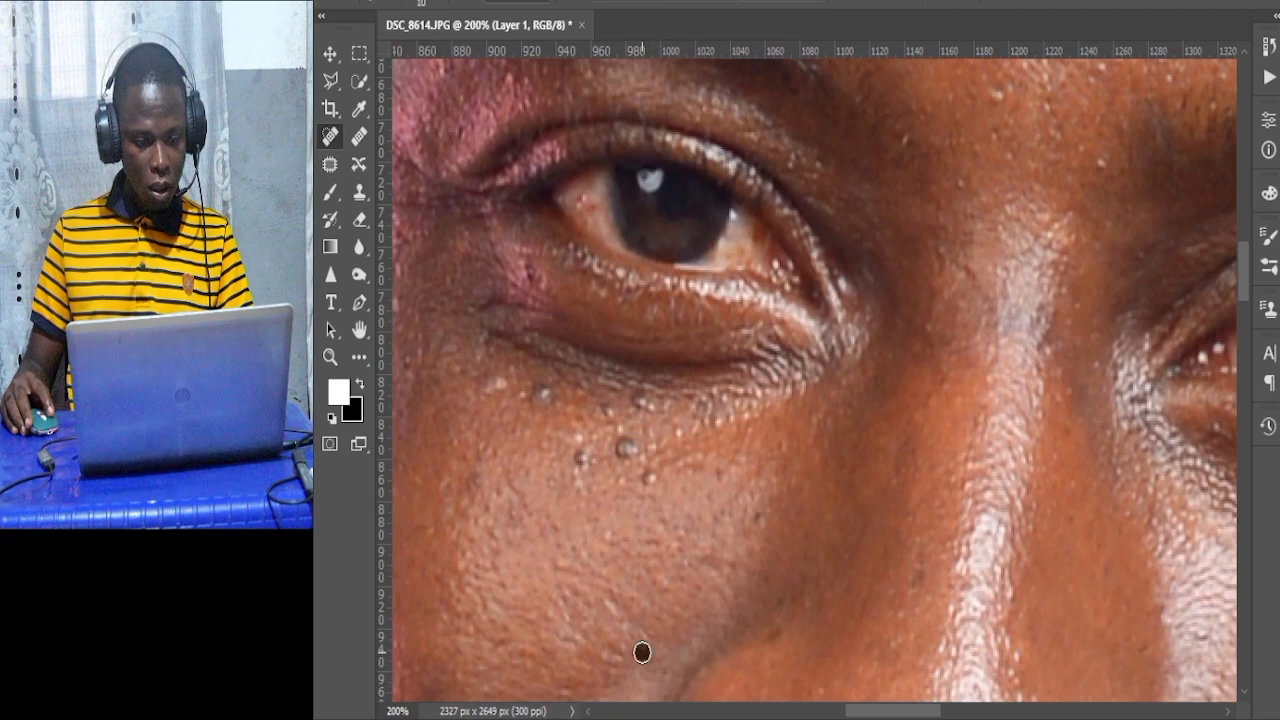
Heal the raised skin spots on the cheek just below the left eye.
{"action": "left_click", "coordinate": [610, 537]}
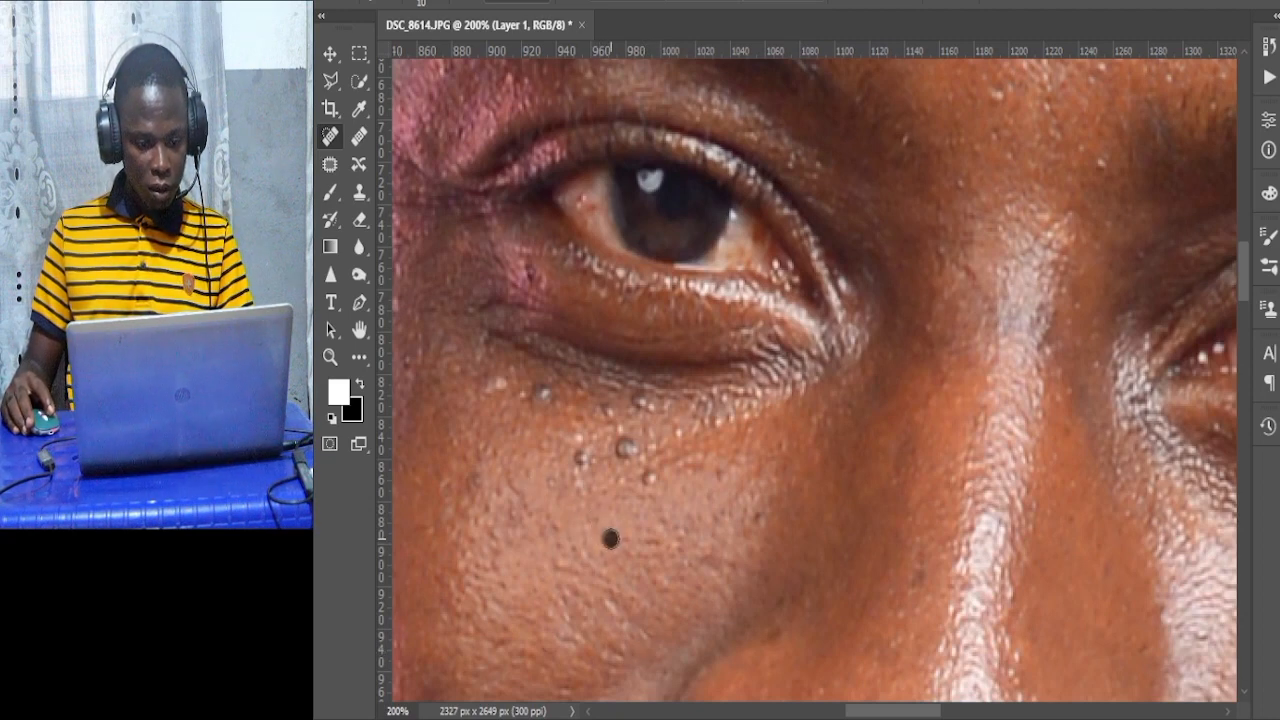
{"action": "left_click", "coordinate": [715, 468]}
{"action": "left_click", "coordinate": [719, 477]}
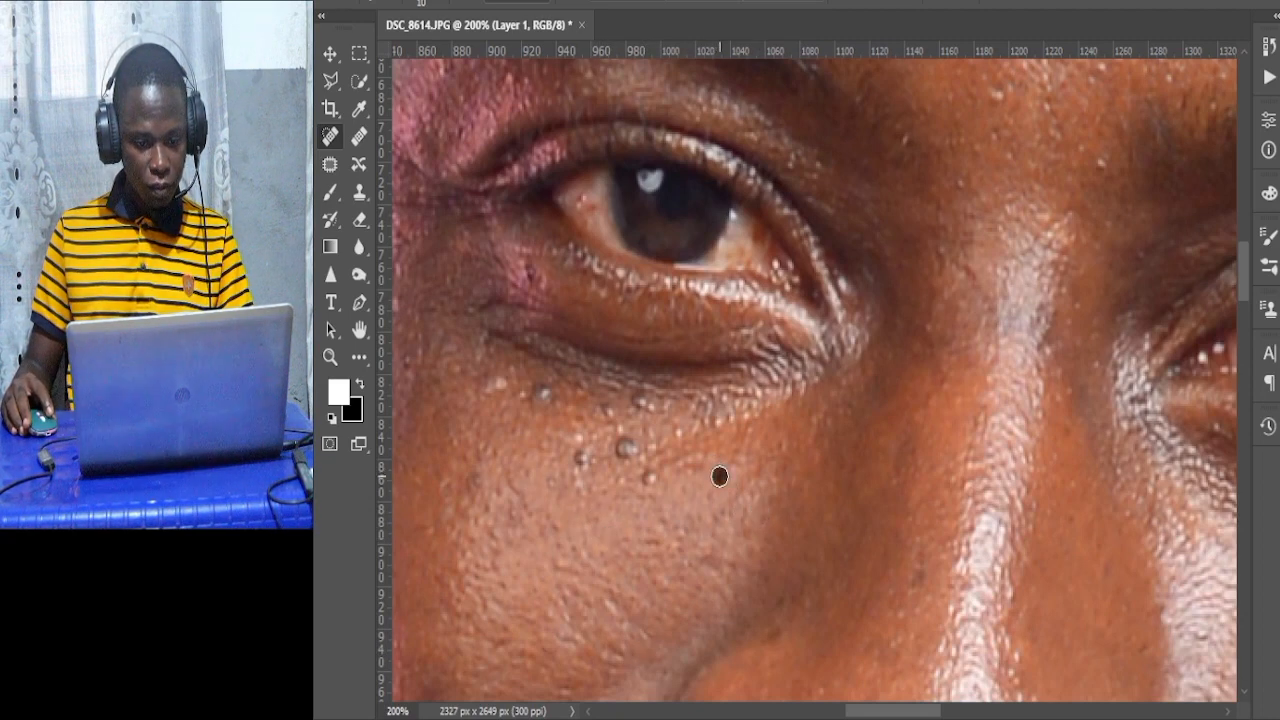
{"action": "left_click", "coordinate": [650, 476]}
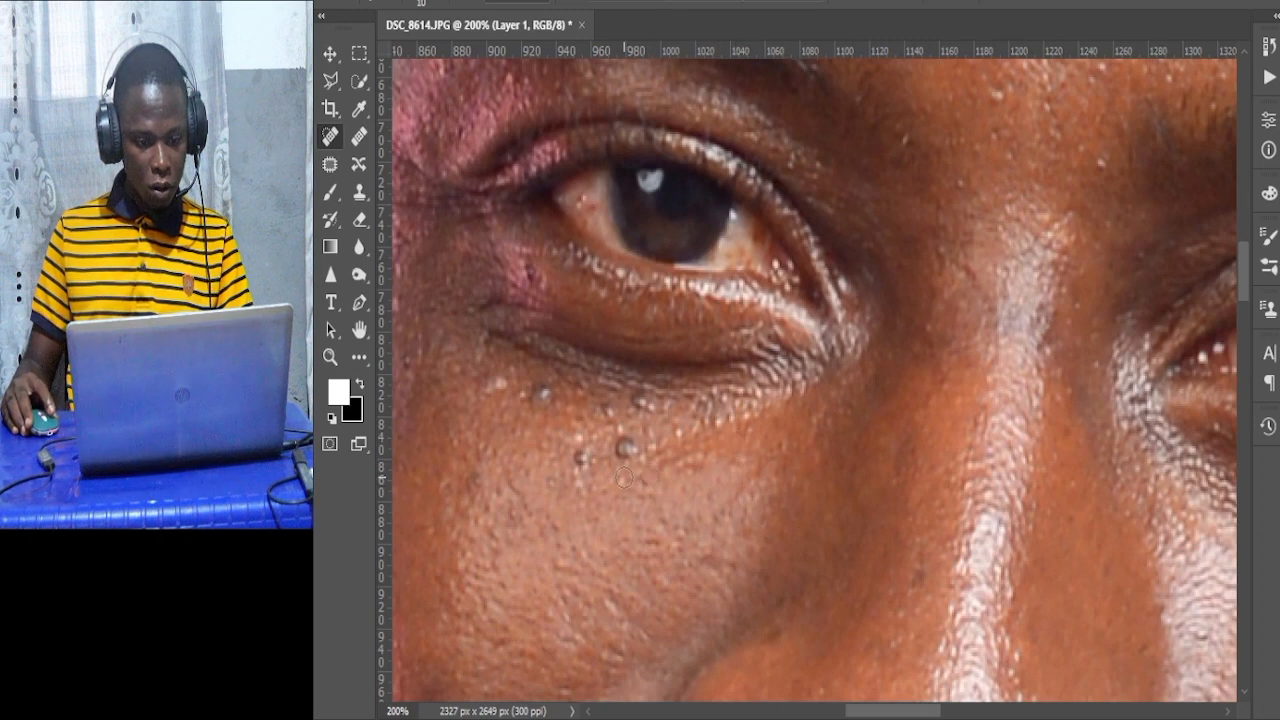
{"action": "left_click", "coordinate": [573, 465]}
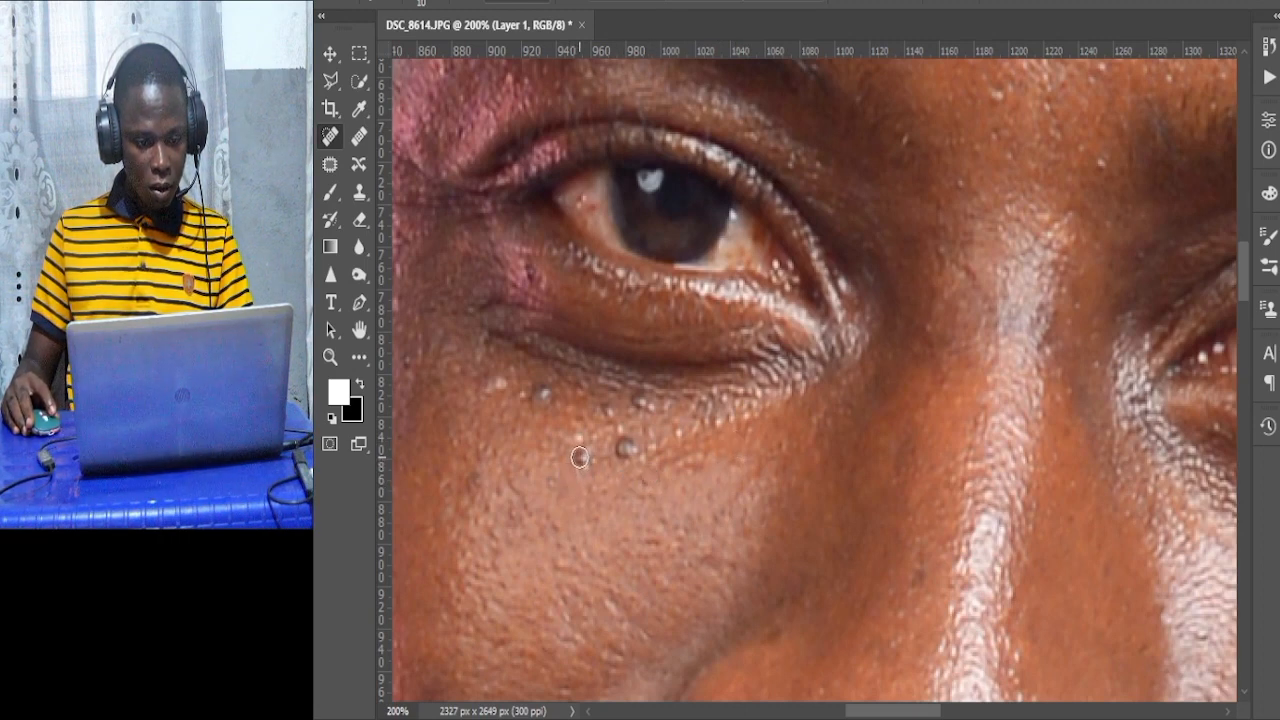
{"action": "left_click", "coordinate": [580, 467]}
{"action": "left_click", "coordinate": [584, 471]}
{"action": "left_click", "coordinate": [580, 440]}
{"action": "left_click", "coordinate": [564, 451]}
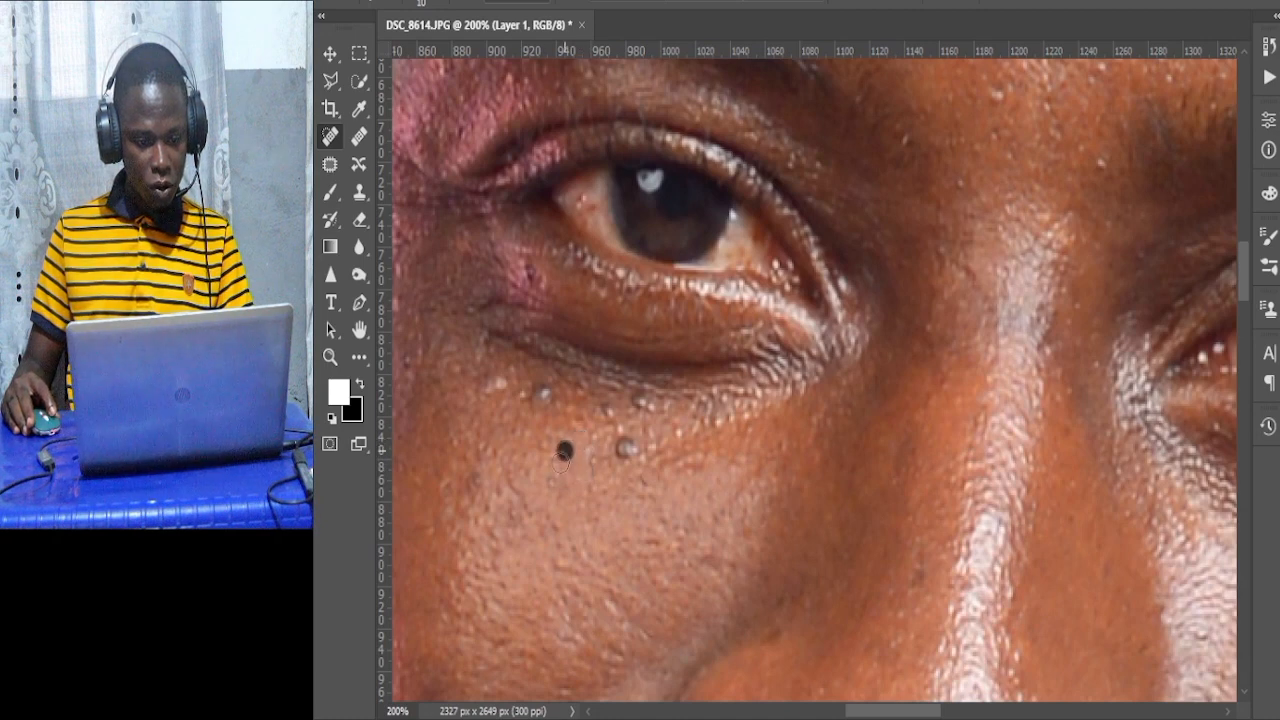
Heal the remaining bumps along the lower eyelid and the corner of the eye.
{"action": "left_click", "coordinate": [554, 479]}
{"action": "left_click", "coordinate": [466, 489]}
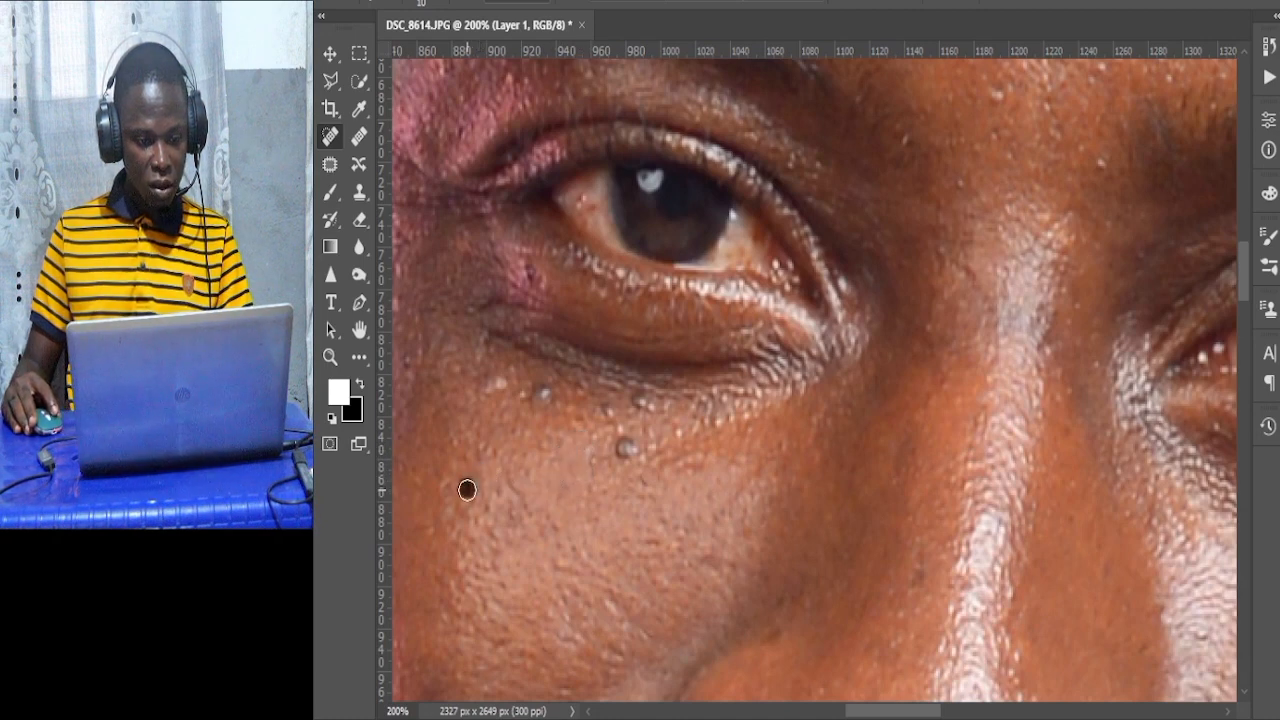
{"action": "left_click", "coordinate": [605, 410]}
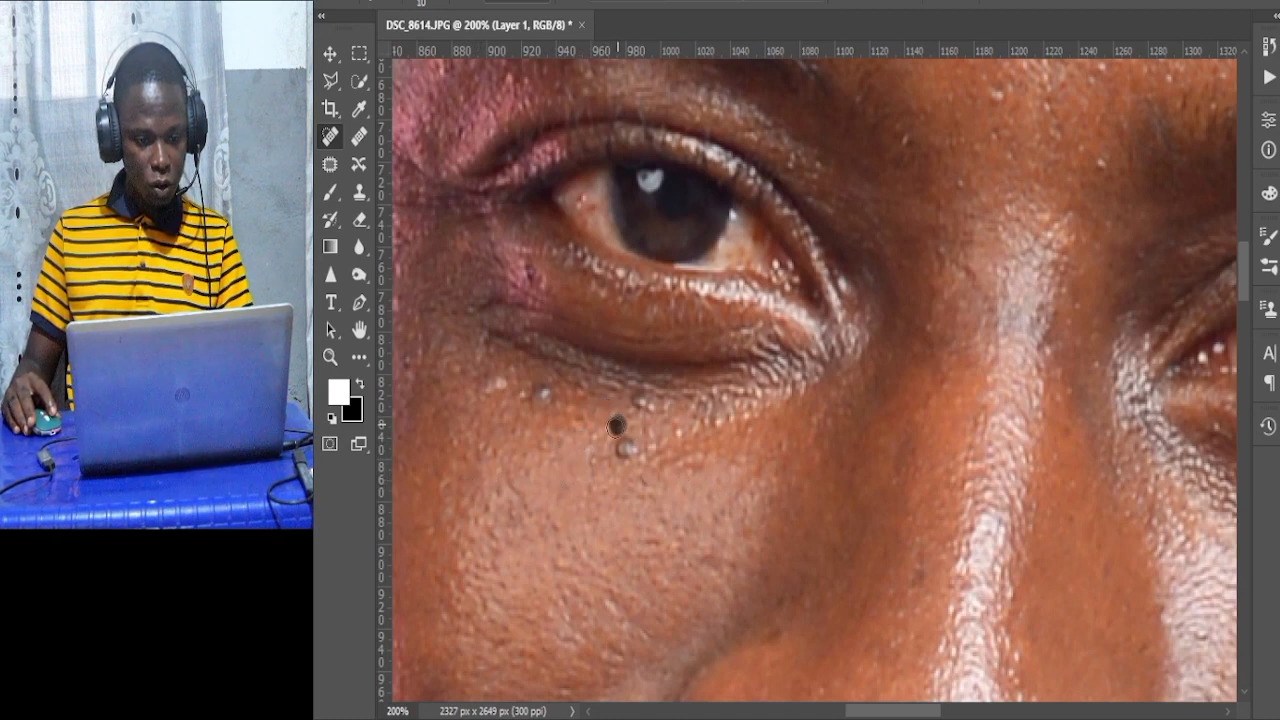
{"action": "left_click", "coordinate": [622, 445]}
{"action": "left_click", "coordinate": [624, 448]}
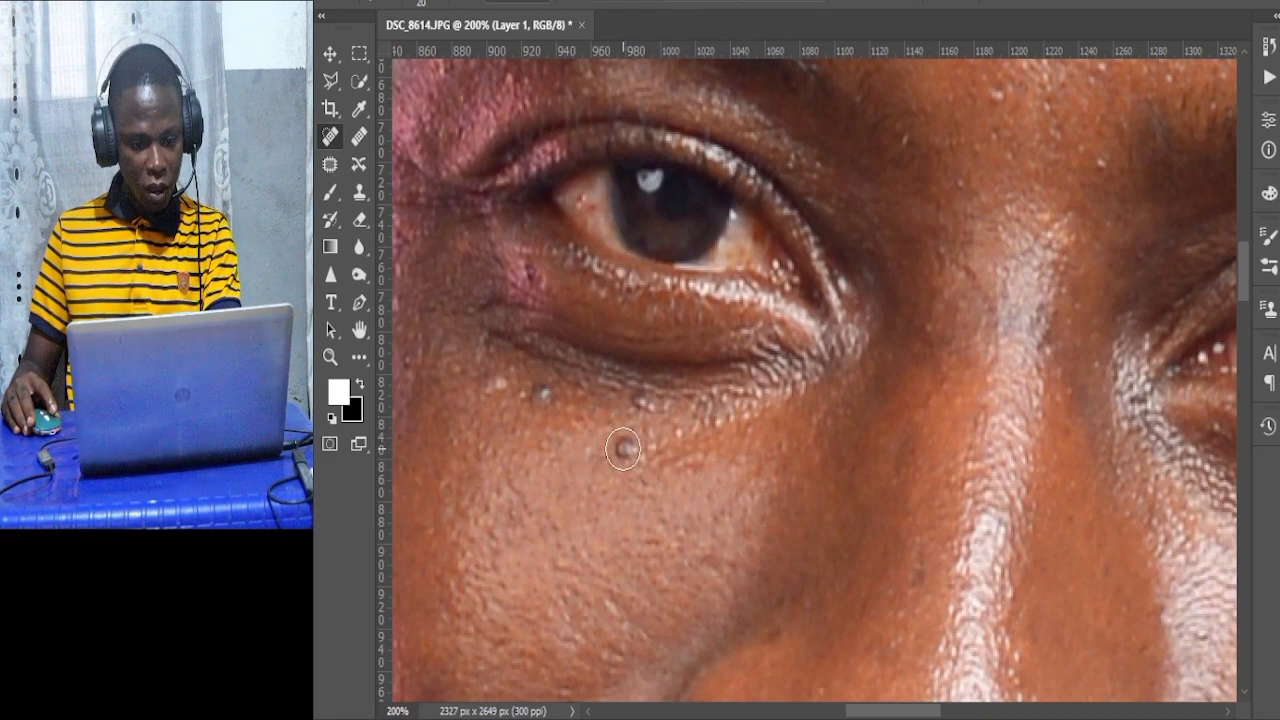
{"action": "left_click", "coordinate": [626, 448]}
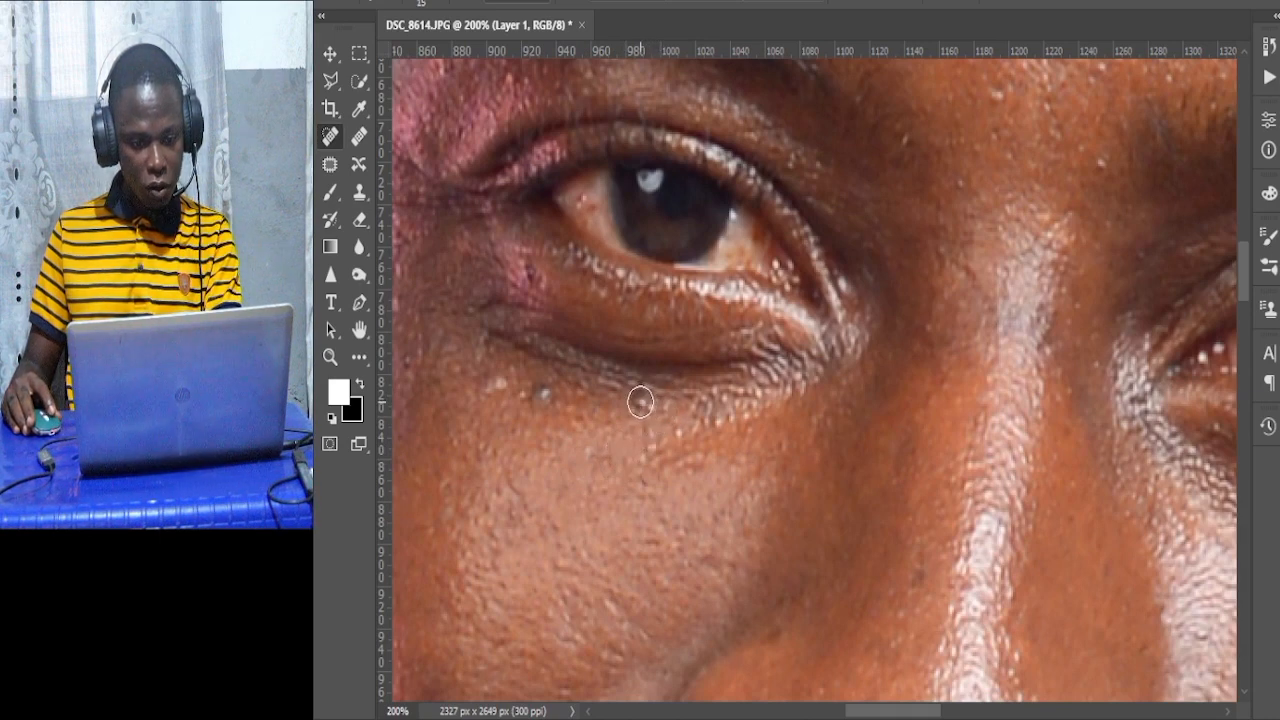
{"action": "left_click", "coordinate": [654, 408]}
{"action": "left_click", "coordinate": [545, 396]}
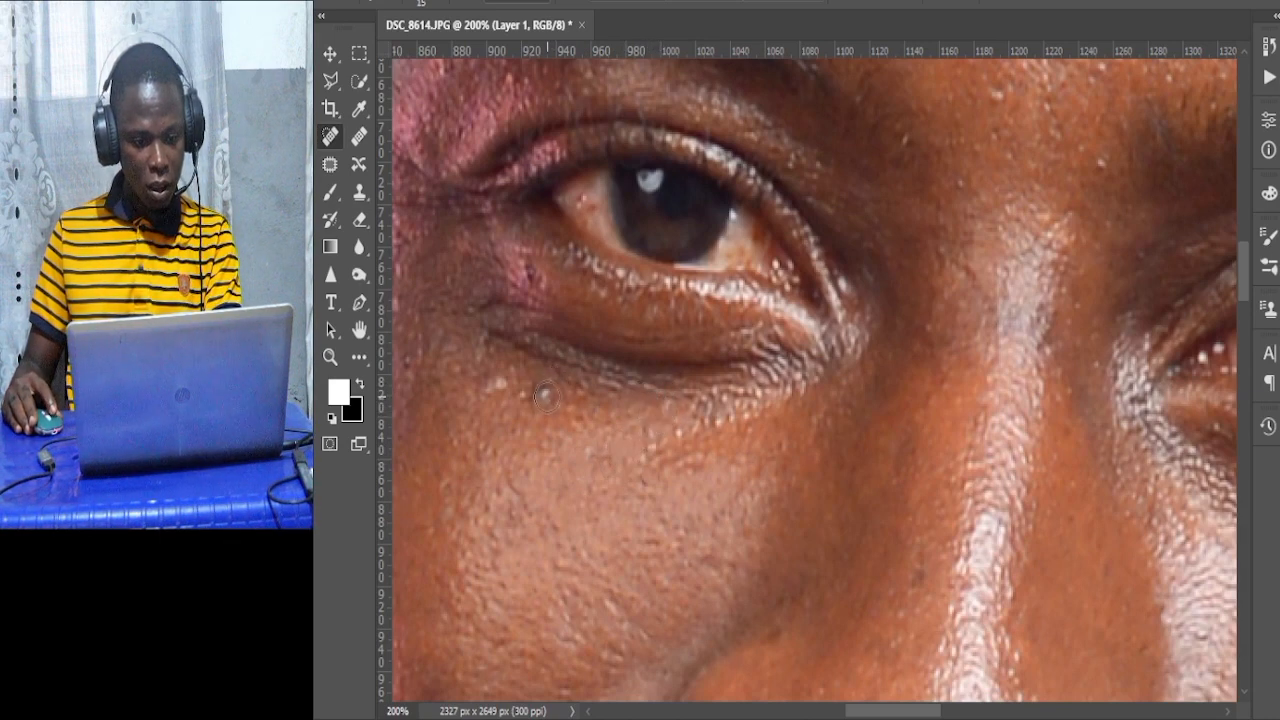
{"action": "left_click", "coordinate": [498, 382]}
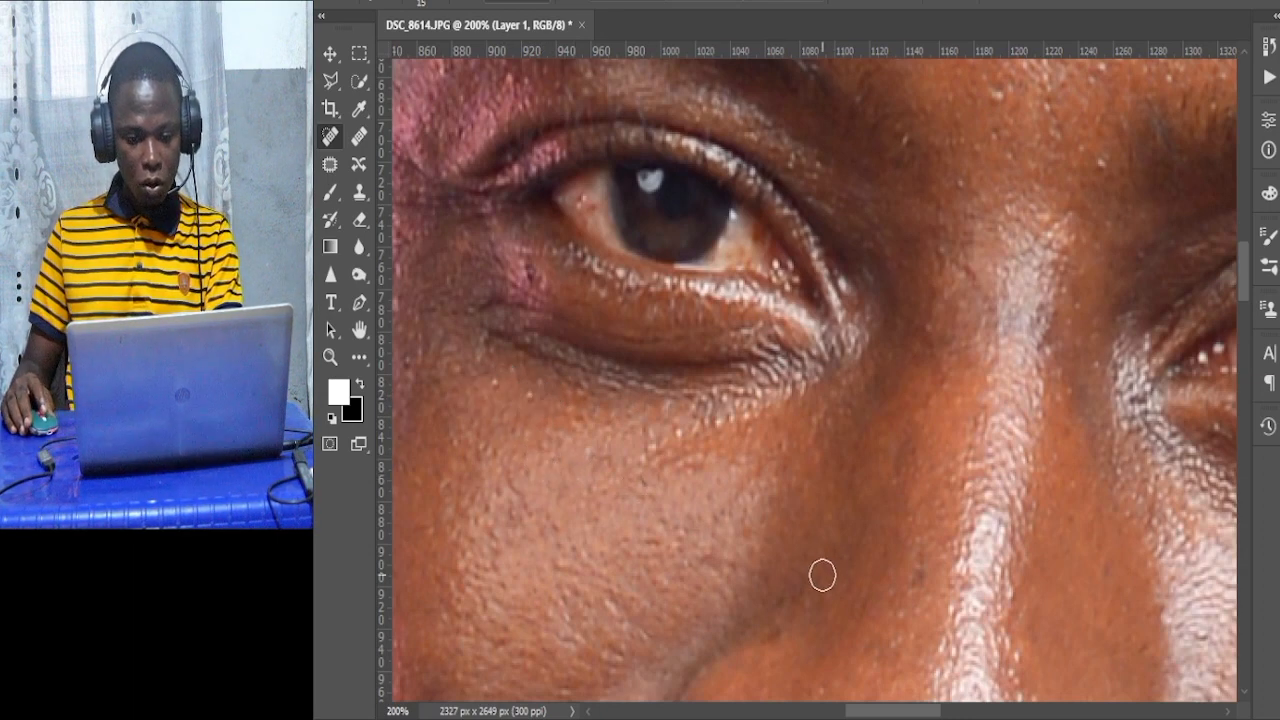
Undo the last spot-healing stroke under the eye.
{"action": "scroll", "coordinate": [645, 510], "scroll_direction": "down", "scroll_amount": 3}
{"action": "scroll", "coordinate": [657, 512], "scroll_direction": "up", "scroll_amount": 4}
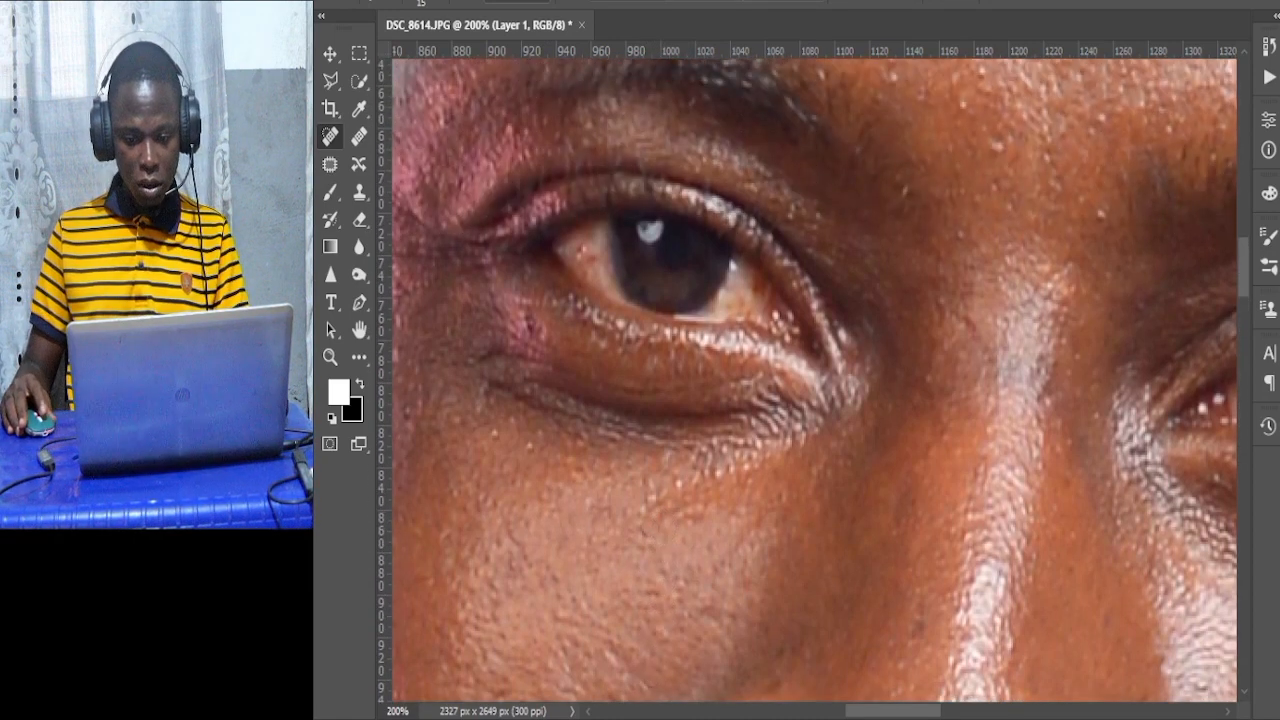
{"action": "key", "text": "ctrl+z"}
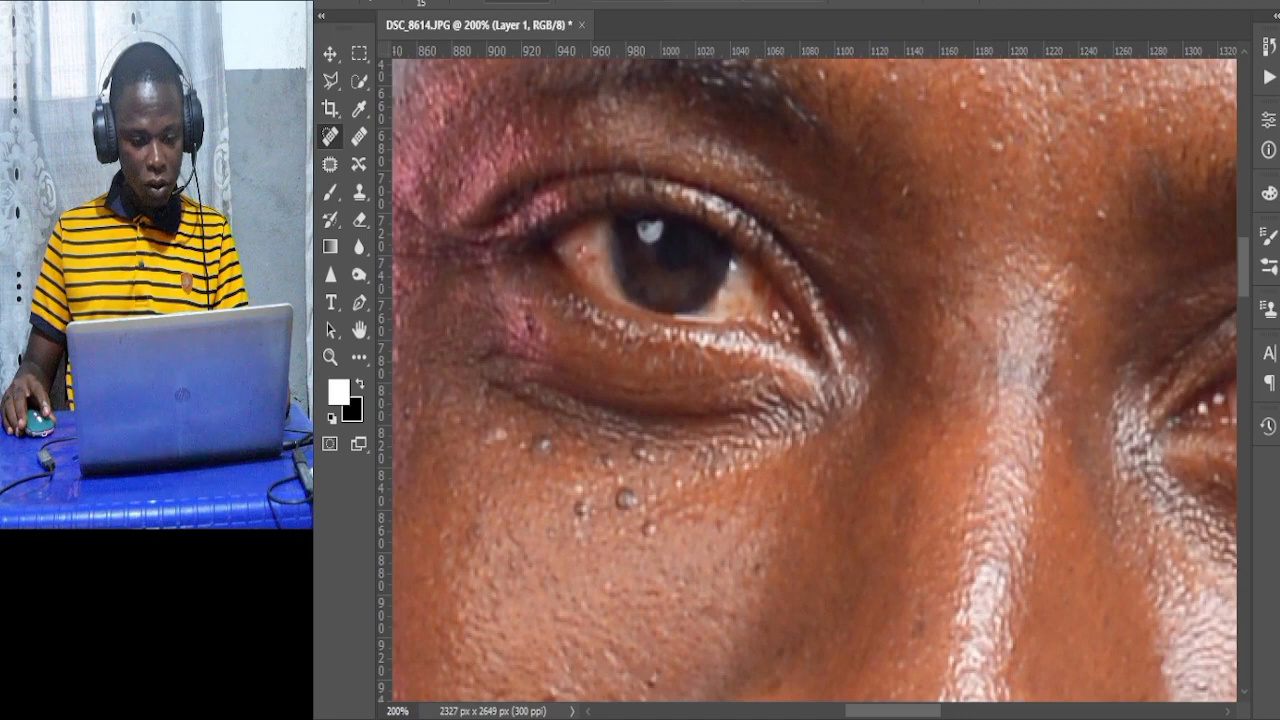
Switch to the Healing Brush at a small brush size, sample clean forehead skin, and heal a dark spot on the forehead.
{"action": "scroll", "coordinate": [1100, 345], "scroll_direction": "up", "scroll_amount": 7}
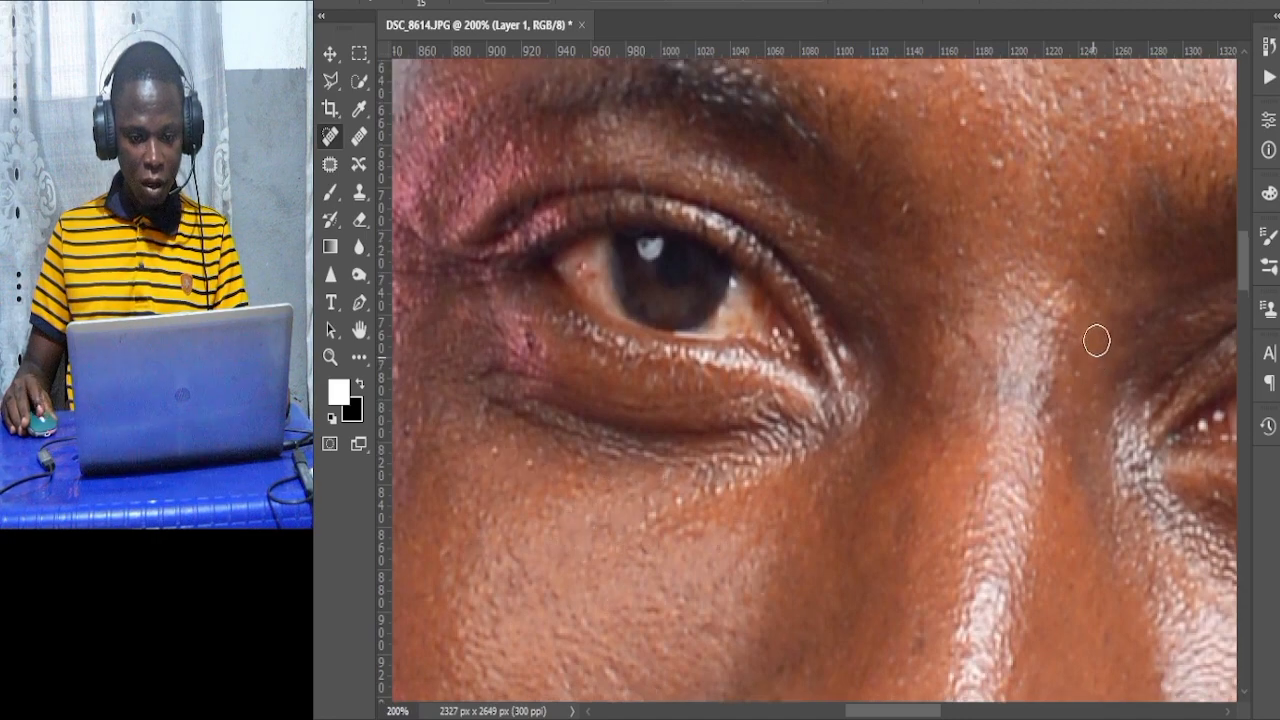
{"action": "scroll", "coordinate": [1103, 350], "scroll_direction": "up", "scroll_amount": 7}
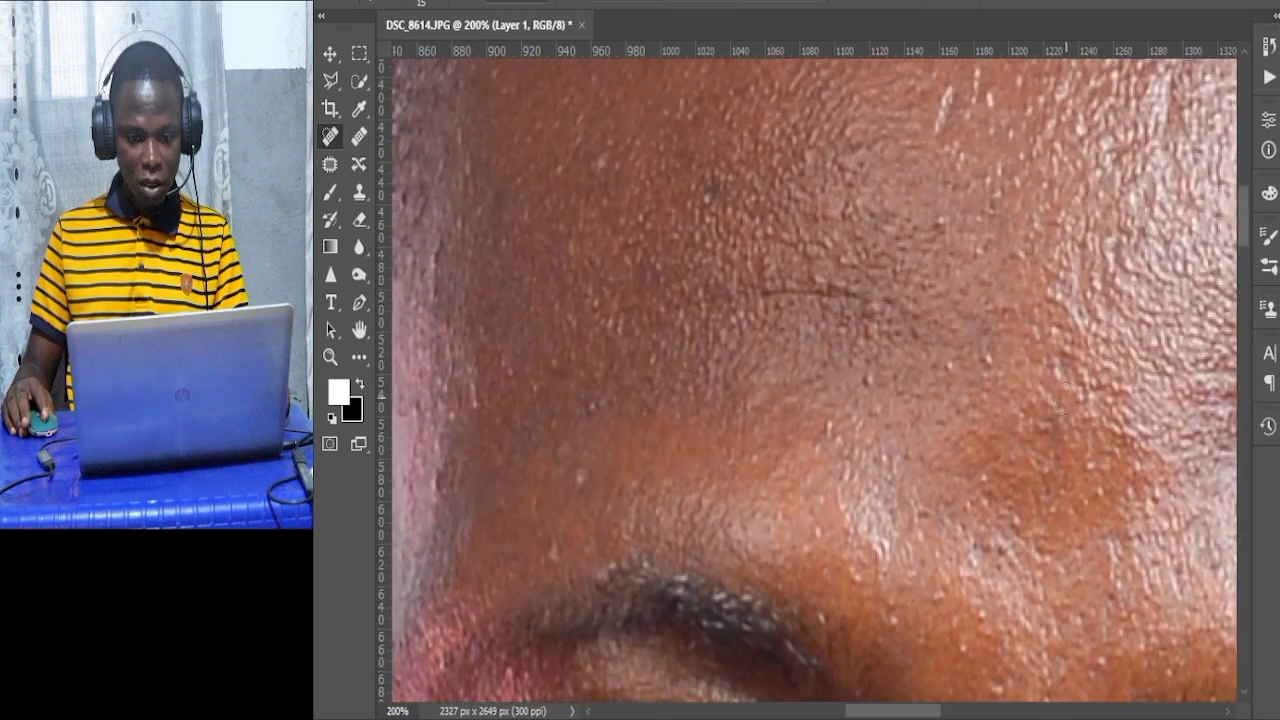
{"action": "scroll", "coordinate": [1037, 498], "scroll_direction": "up", "scroll_amount": 1}
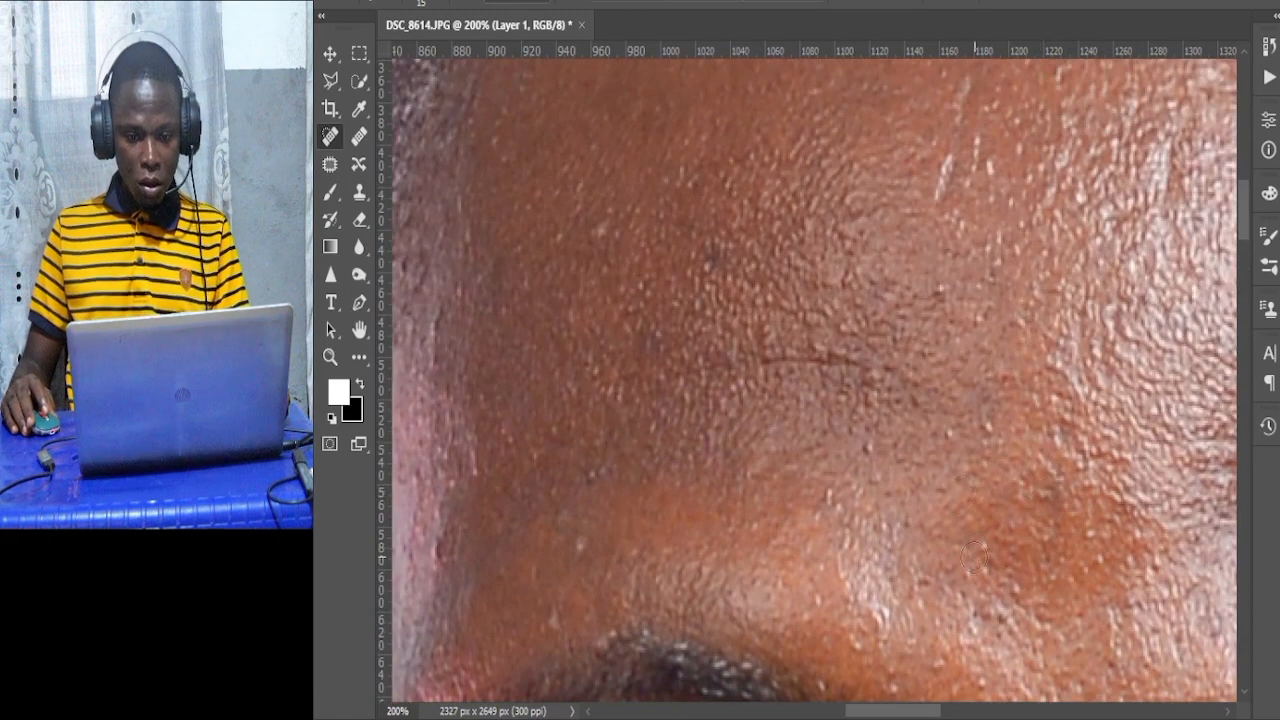
{"action": "scroll", "coordinate": [973, 556], "scroll_direction": "up", "scroll_amount": 1}
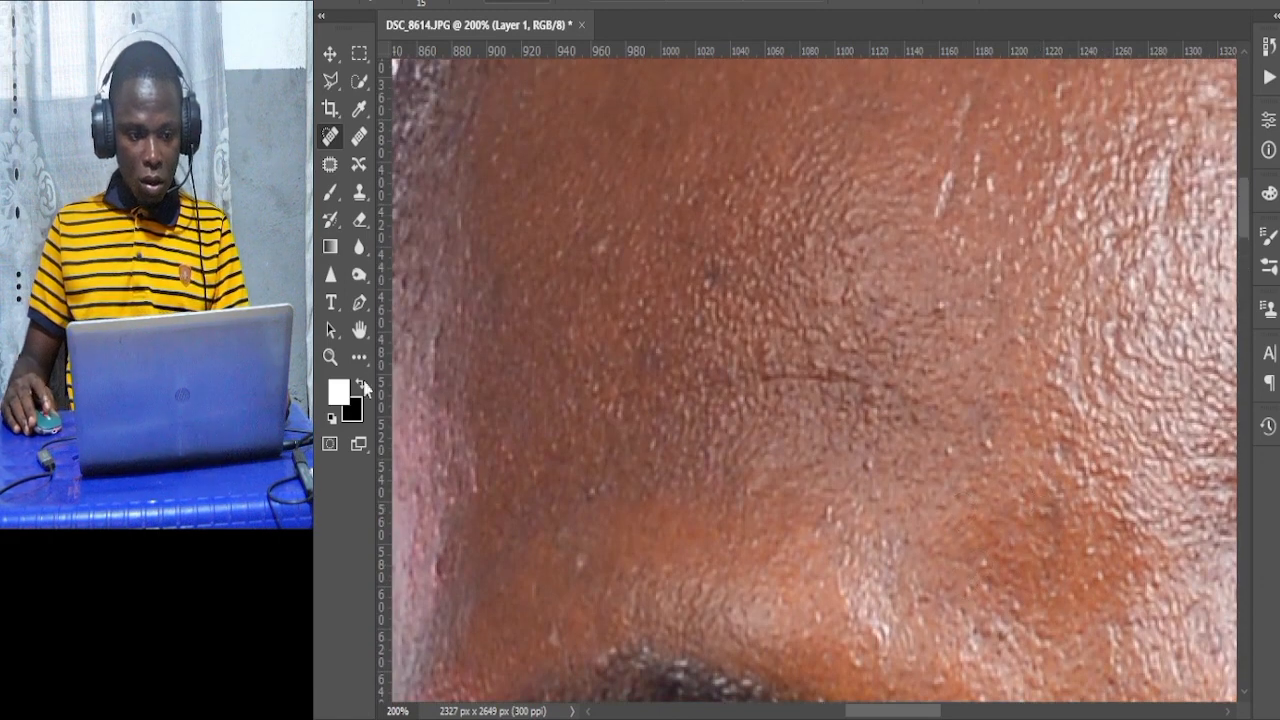
{"action": "left_click", "coordinate": [358, 140]}
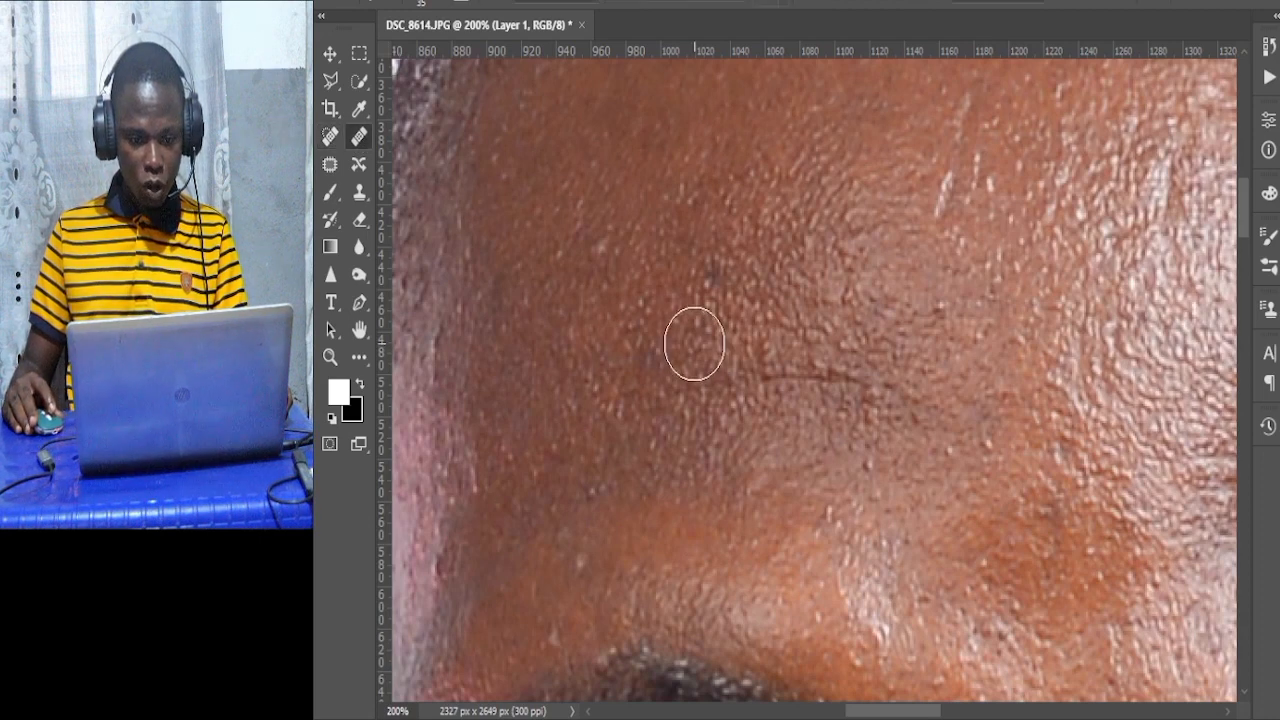
{"action": "key", "text": "bracketleft"}
{"action": "key", "text": "bracketleft"}
{"action": "key", "text": "bracketleft"}
{"action": "key", "text": "bracketleft"}
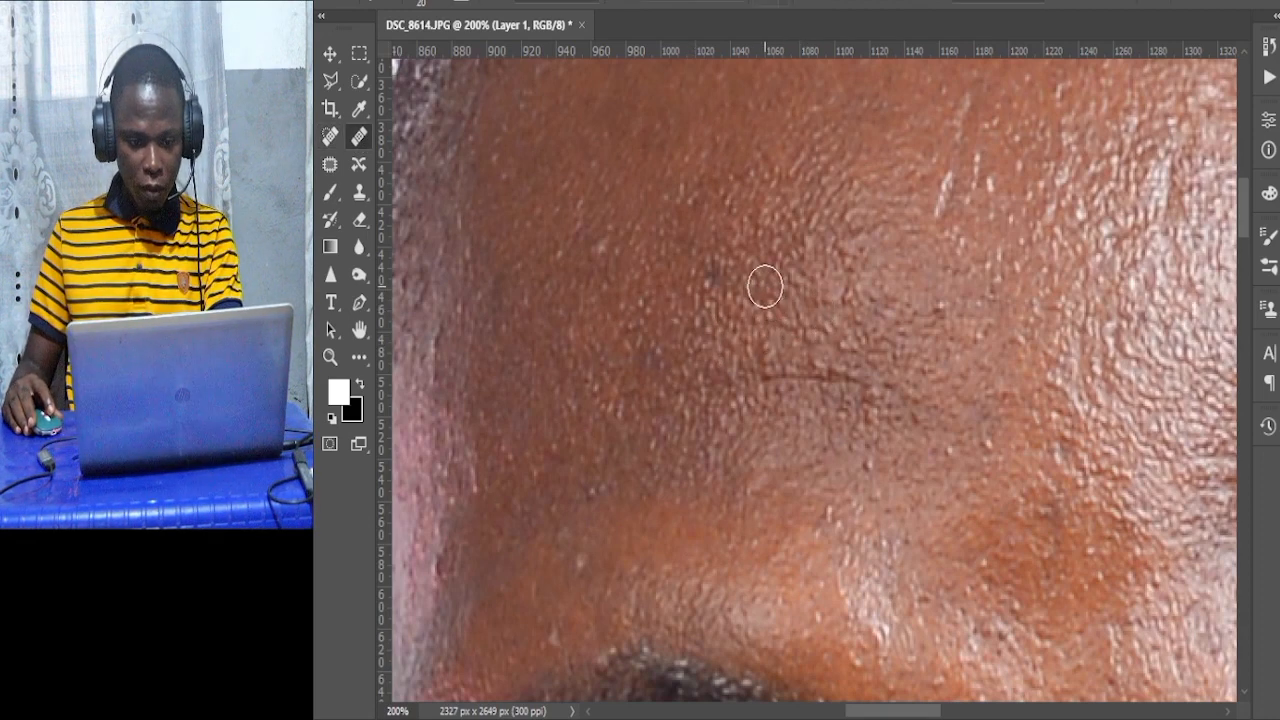
{"action": "key", "text": "bracketright"}
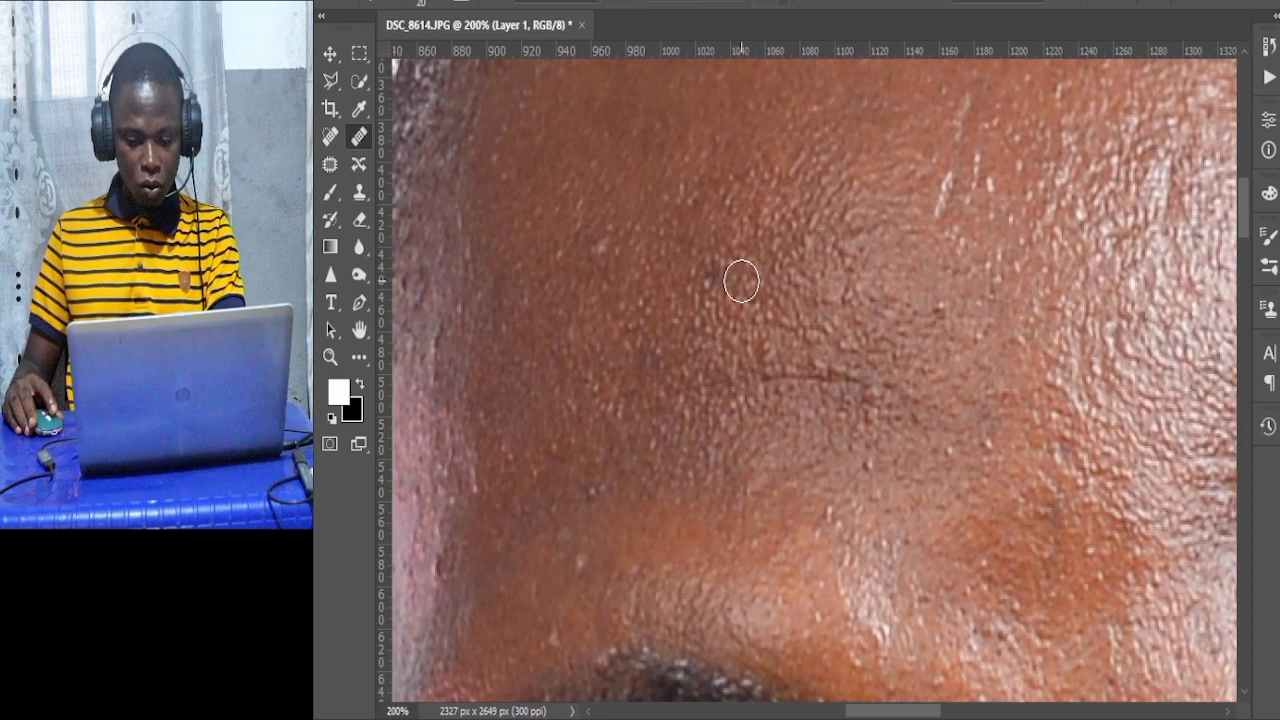
{"action": "key", "text": "bracketleft"}
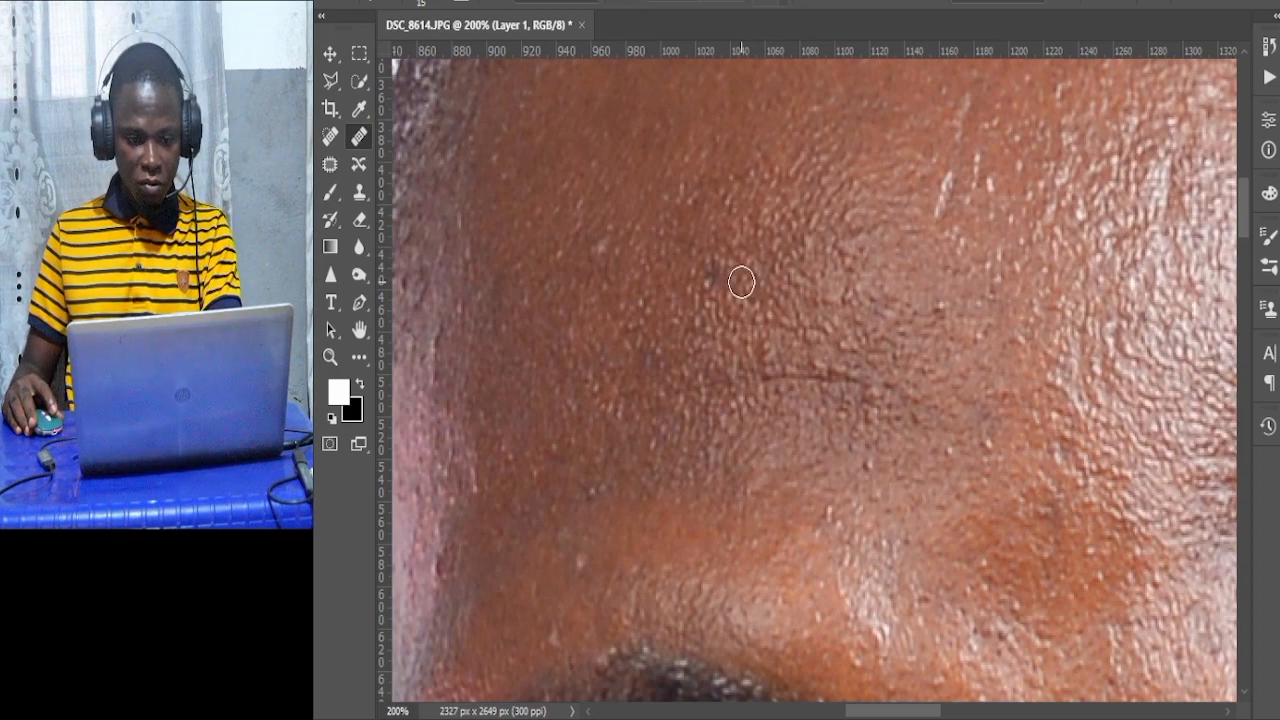
{"action": "key", "text": "bracketright"}
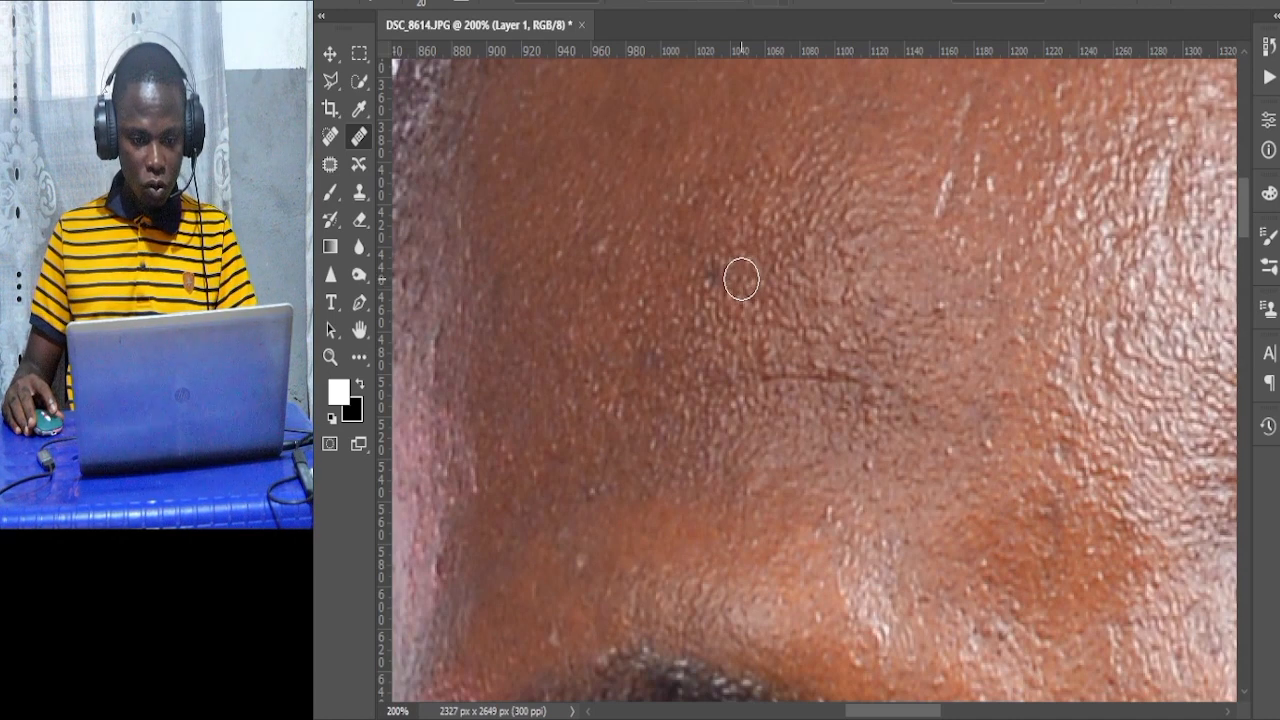
{"action": "key", "text": "alt"}
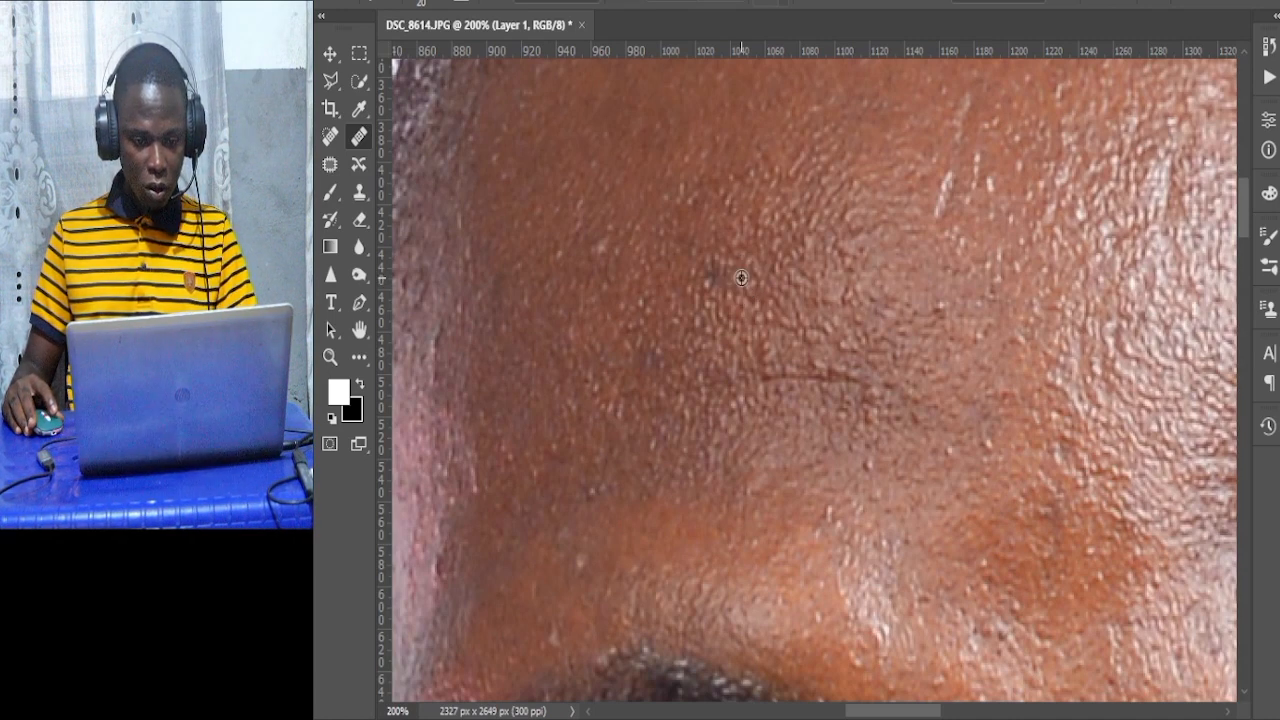
{"action": "left_click", "coordinate": [741, 278], "text": "alt"}
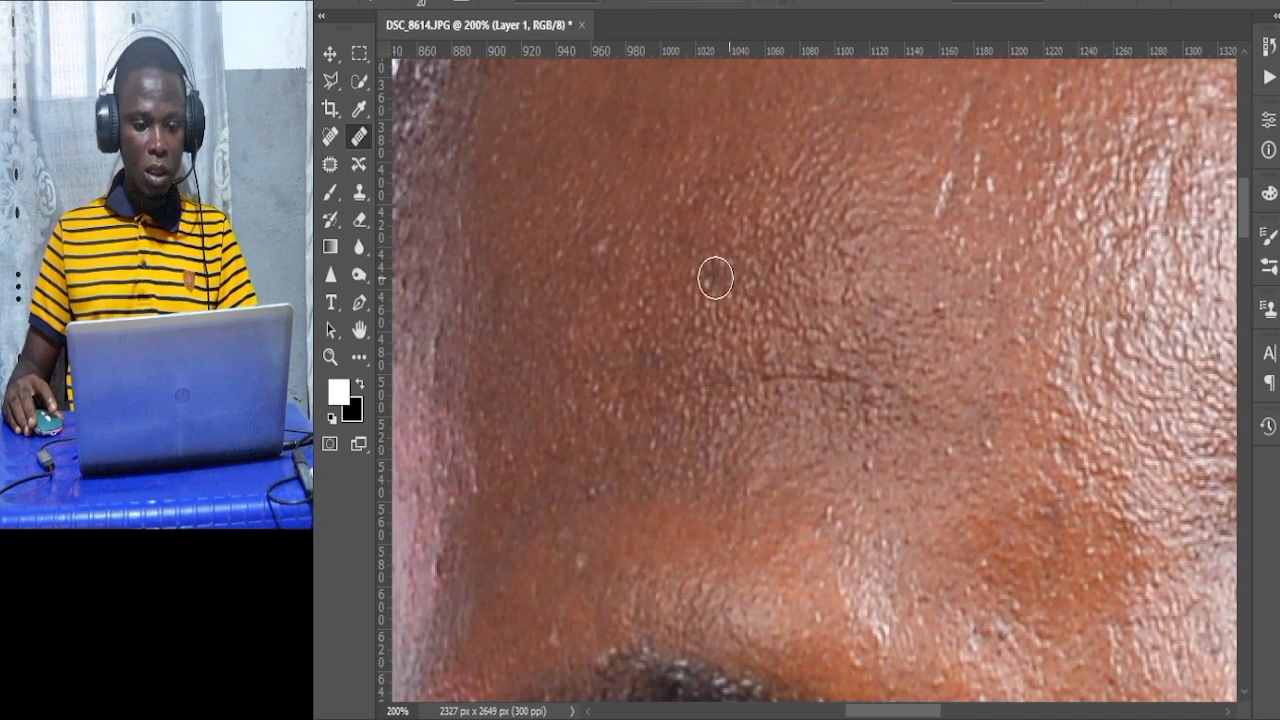
{"action": "left_click", "coordinate": [711, 281]}
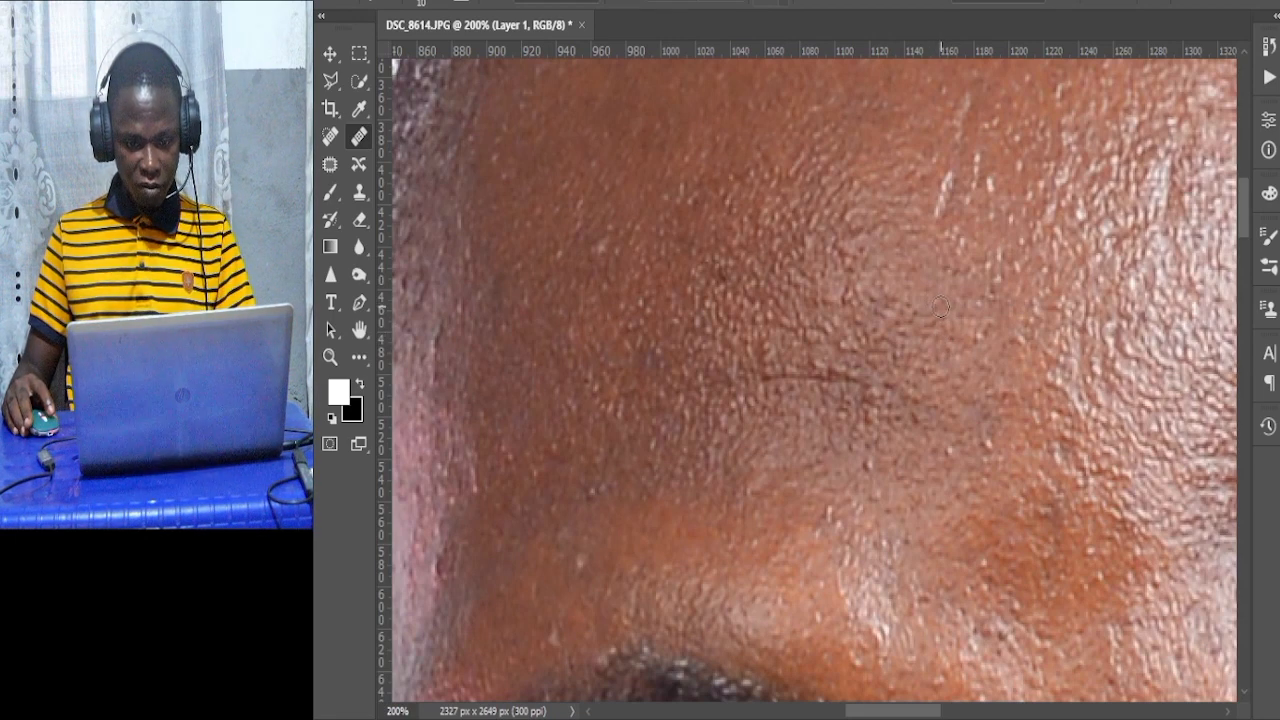
Heal more small spots on the forehead around the crease and above the eyebrow with the Healing Brush.
{"action": "left_click", "coordinate": [941, 306]}
{"action": "scroll", "coordinate": [937, 357], "scroll_direction": "down", "scroll_amount": 1}
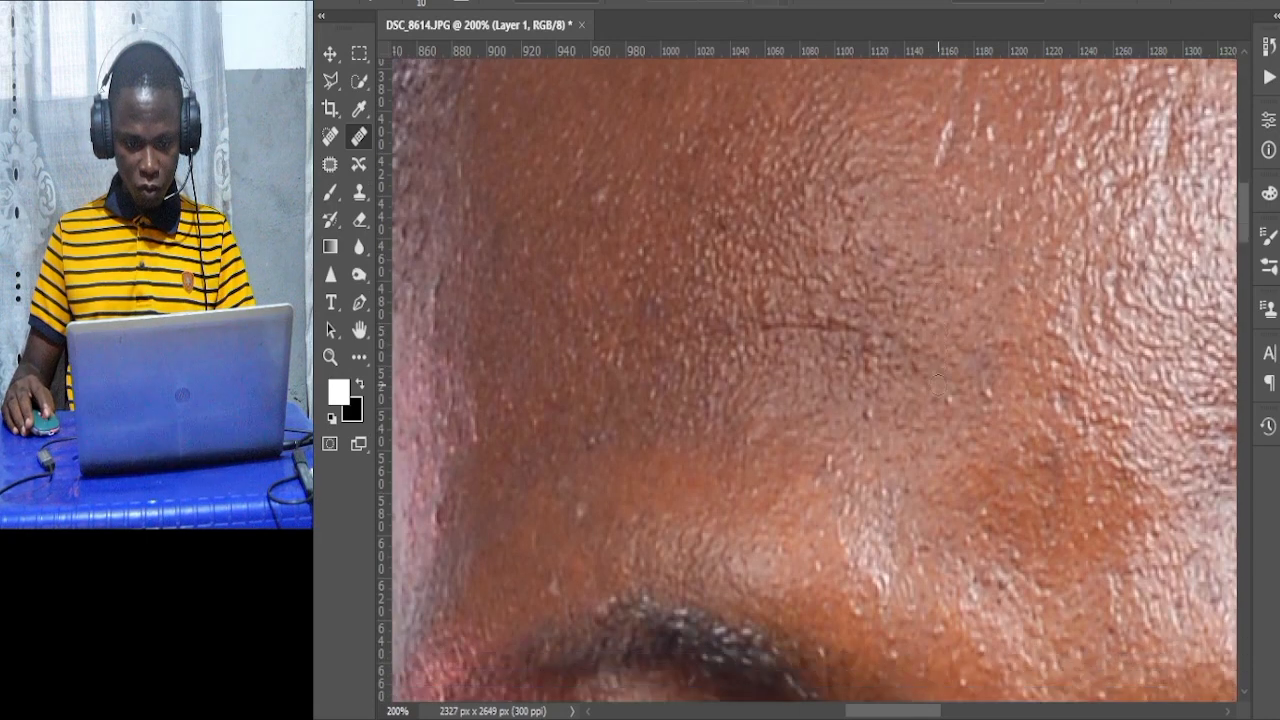
{"action": "left_click", "coordinate": [846, 423], "text": "alt"}
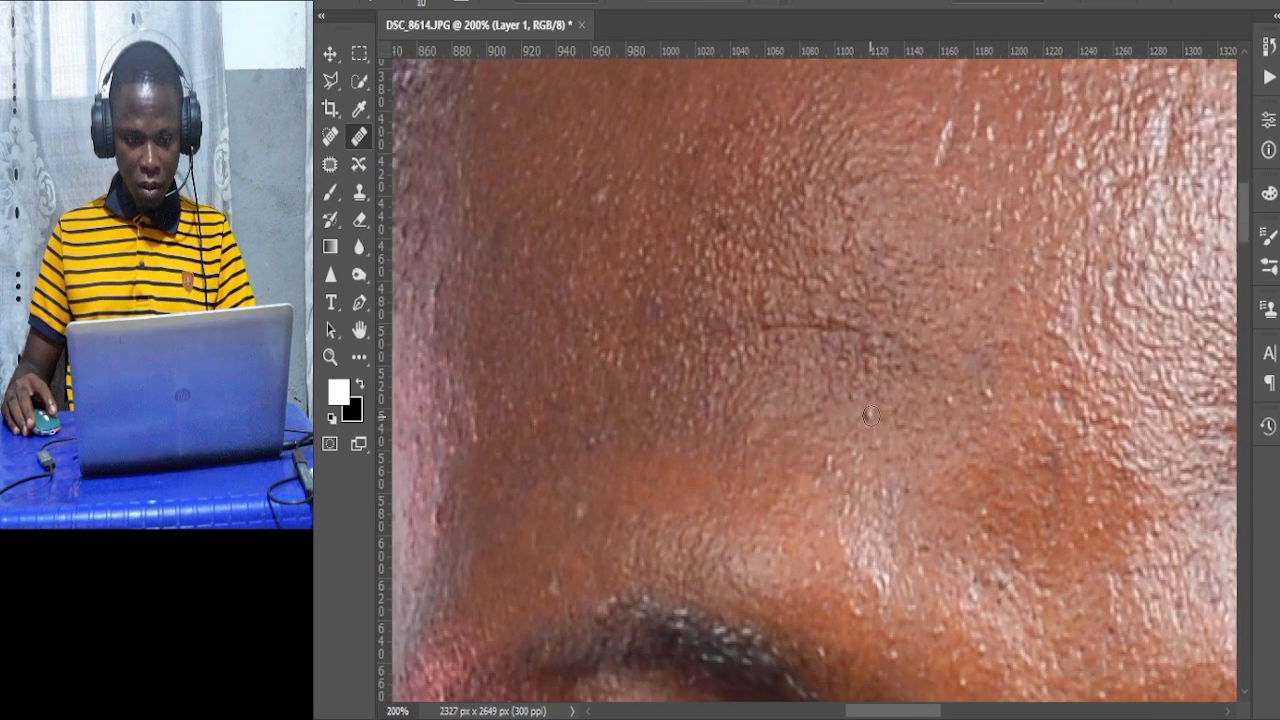
{"action": "left_click", "coordinate": [869, 441]}
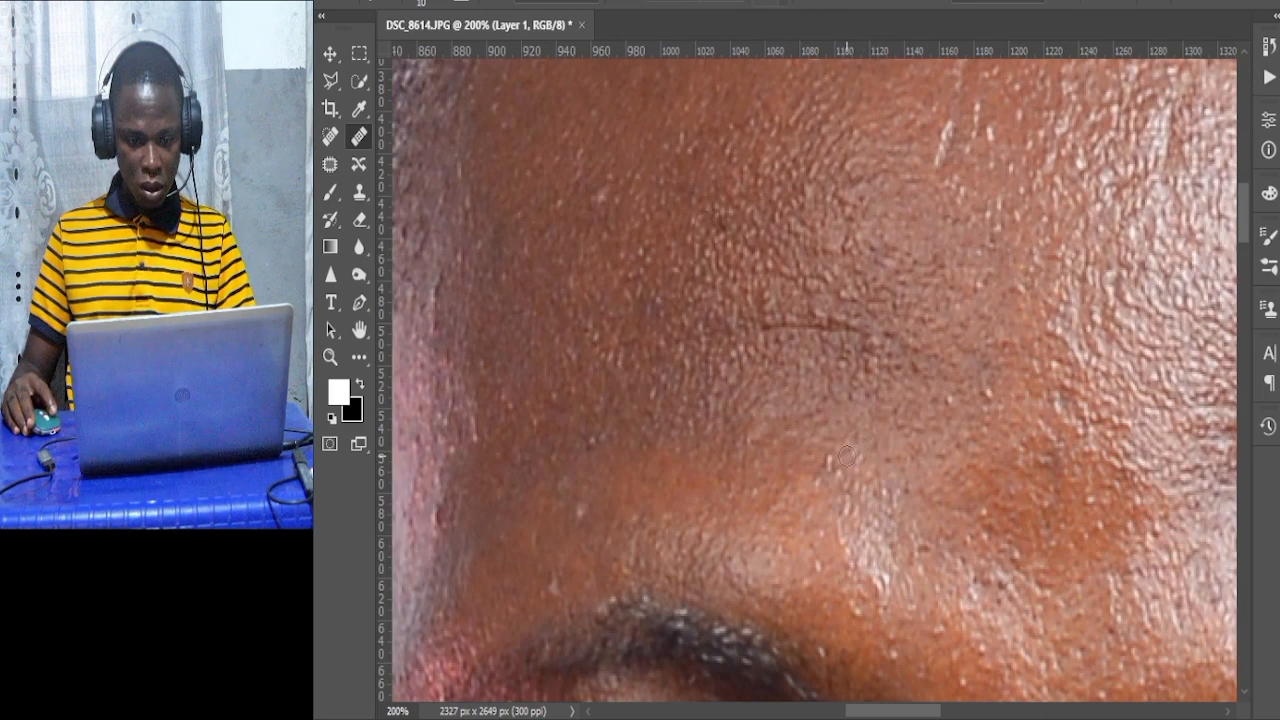
{"action": "left_click", "coordinate": [829, 475]}
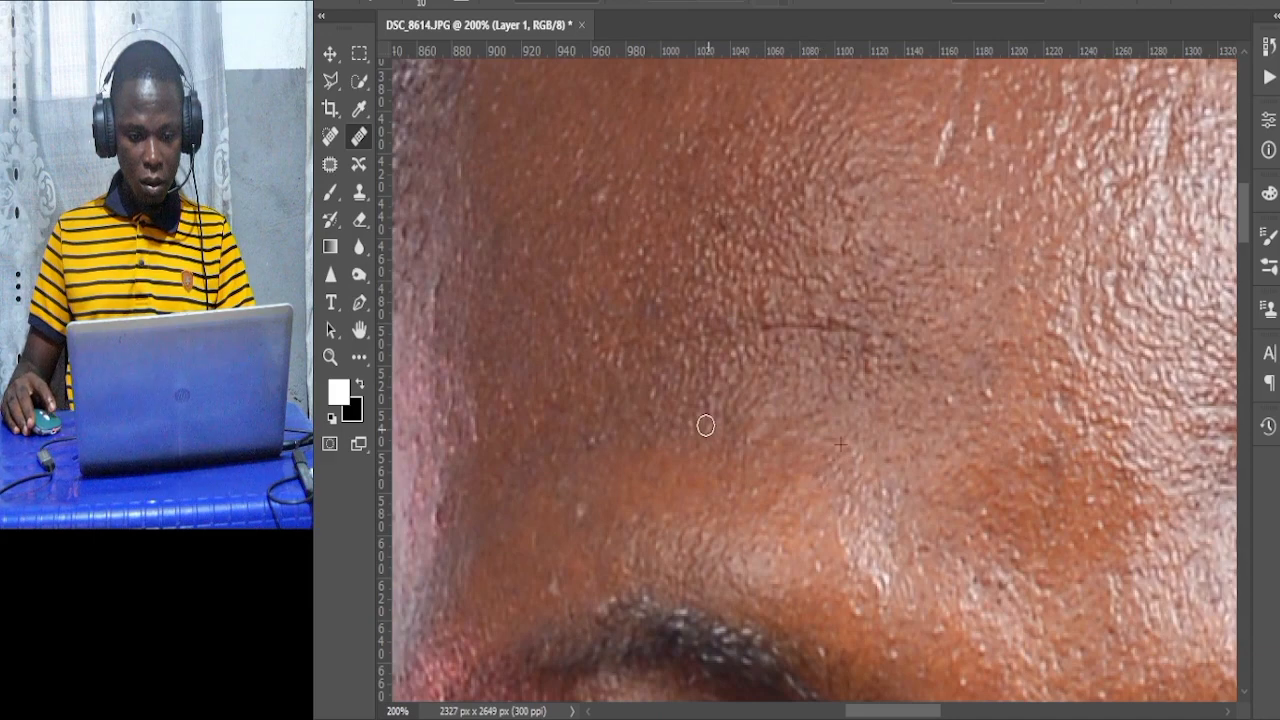
Try the Clone Stamp tool on a spot just above the left eyebrow.
{"action": "scroll", "coordinate": [726, 412], "scroll_direction": "up", "scroll_amount": 2}
{"action": "scroll", "coordinate": [700, 390], "scroll_direction": "up", "scroll_amount": 2}
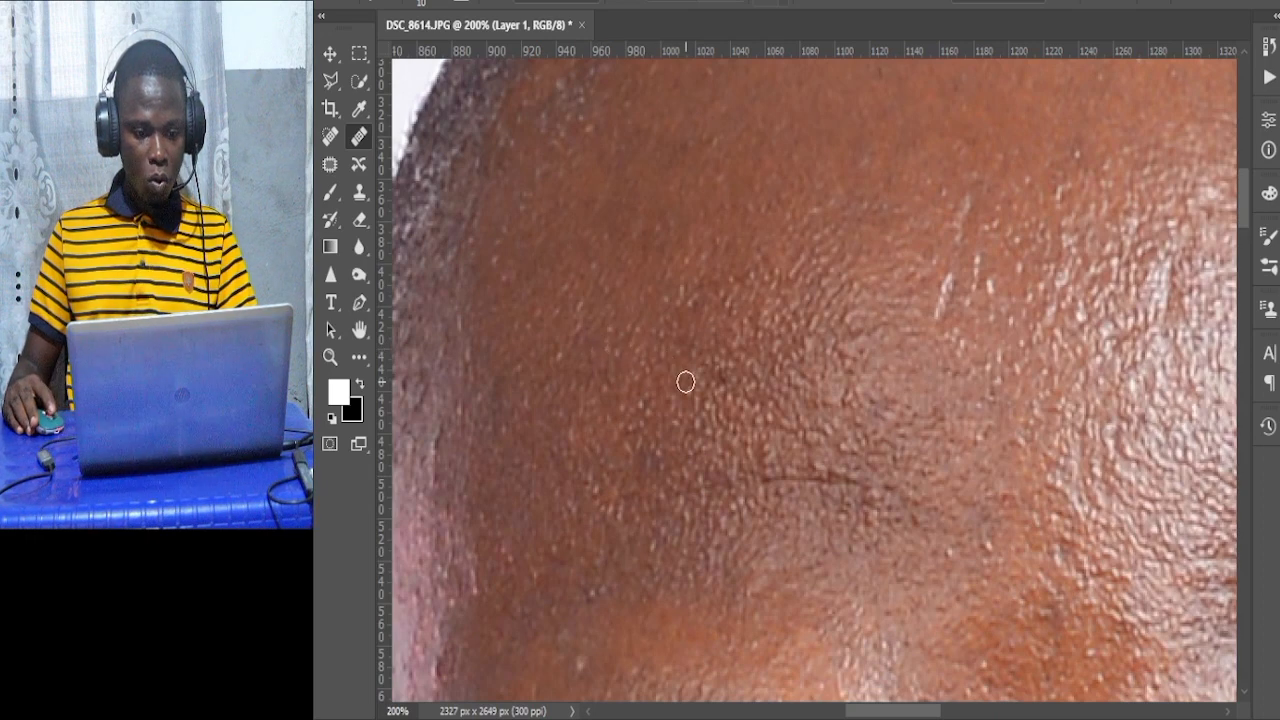
{"action": "scroll", "coordinate": [685, 381], "scroll_direction": "down", "scroll_amount": 2}
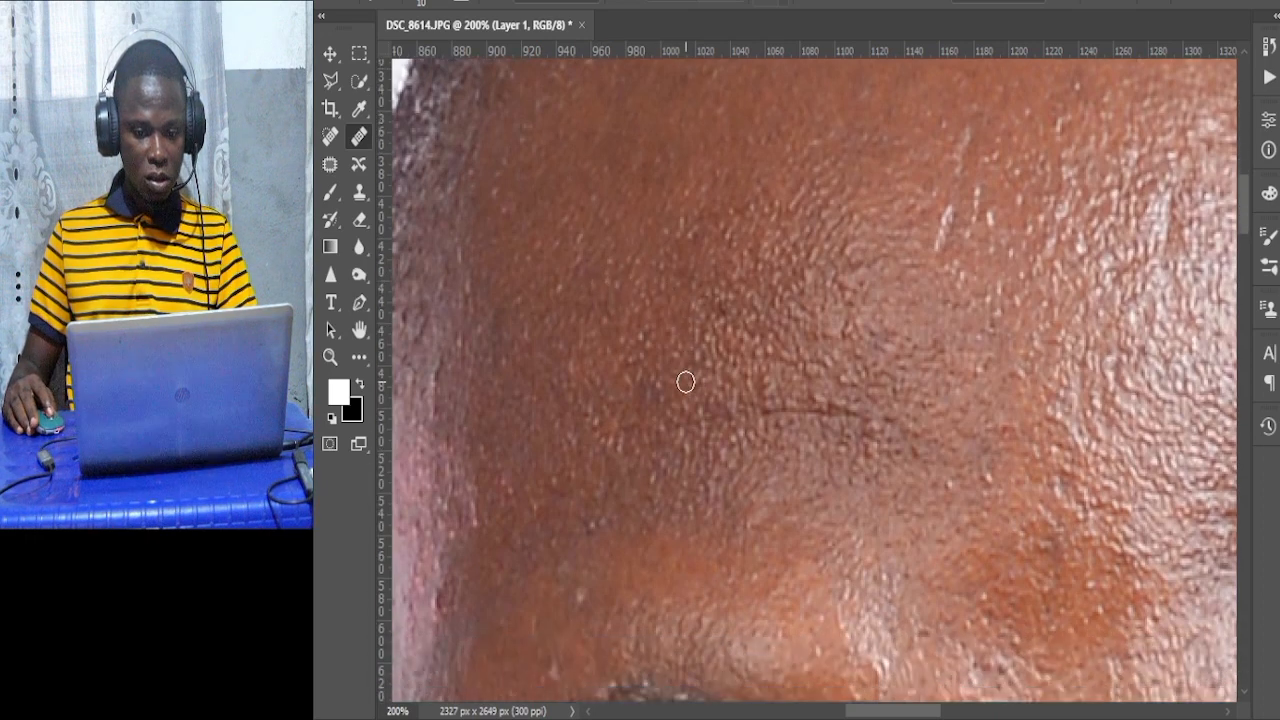
{"action": "left_click", "coordinate": [360, 195]}
{"action": "scroll", "coordinate": [600, 500], "scroll_direction": "down", "scroll_amount": 4}
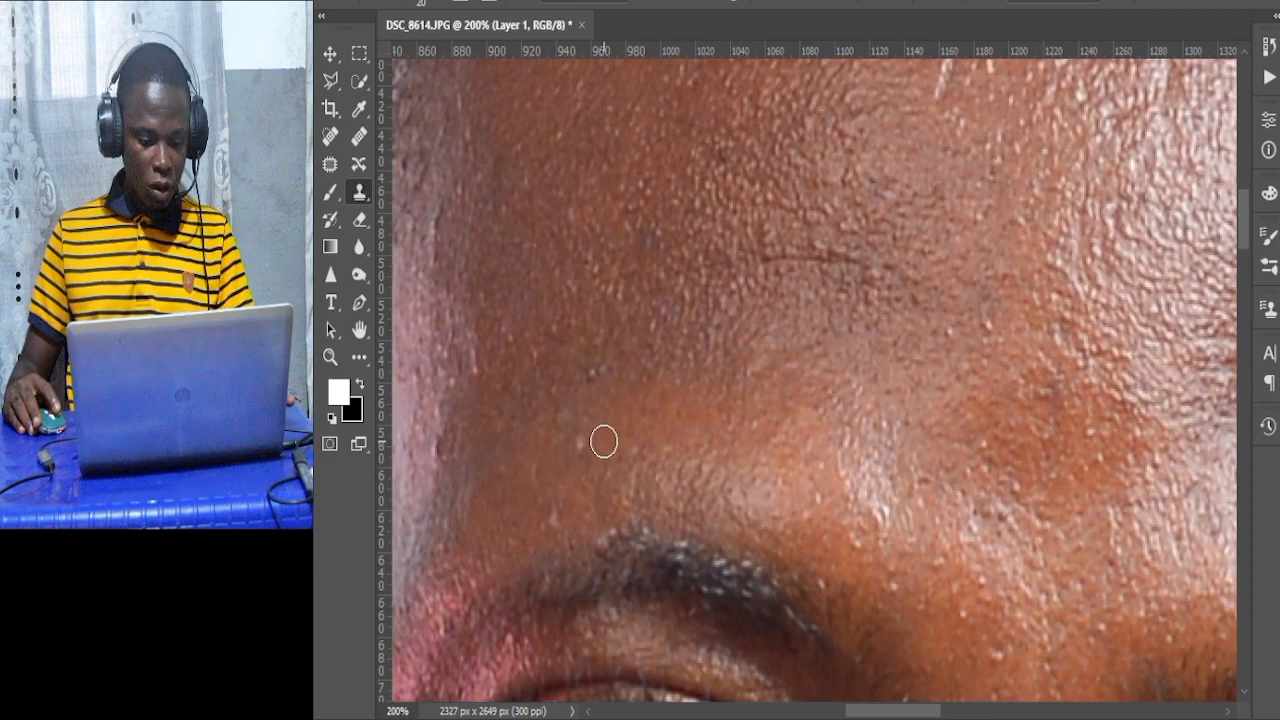
{"action": "left_click", "coordinate": [604, 441], "text": "alt"}
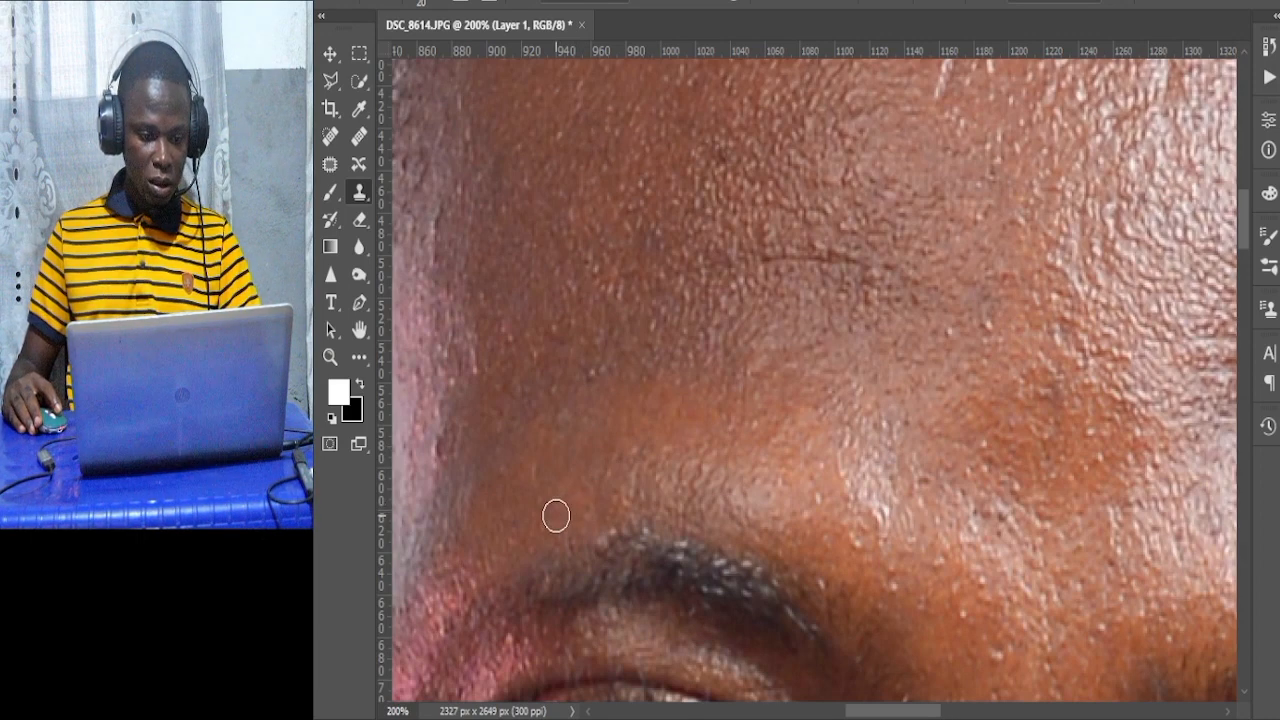
{"action": "scroll", "coordinate": [570, 505], "scroll_direction": "down", "scroll_amount": 2}
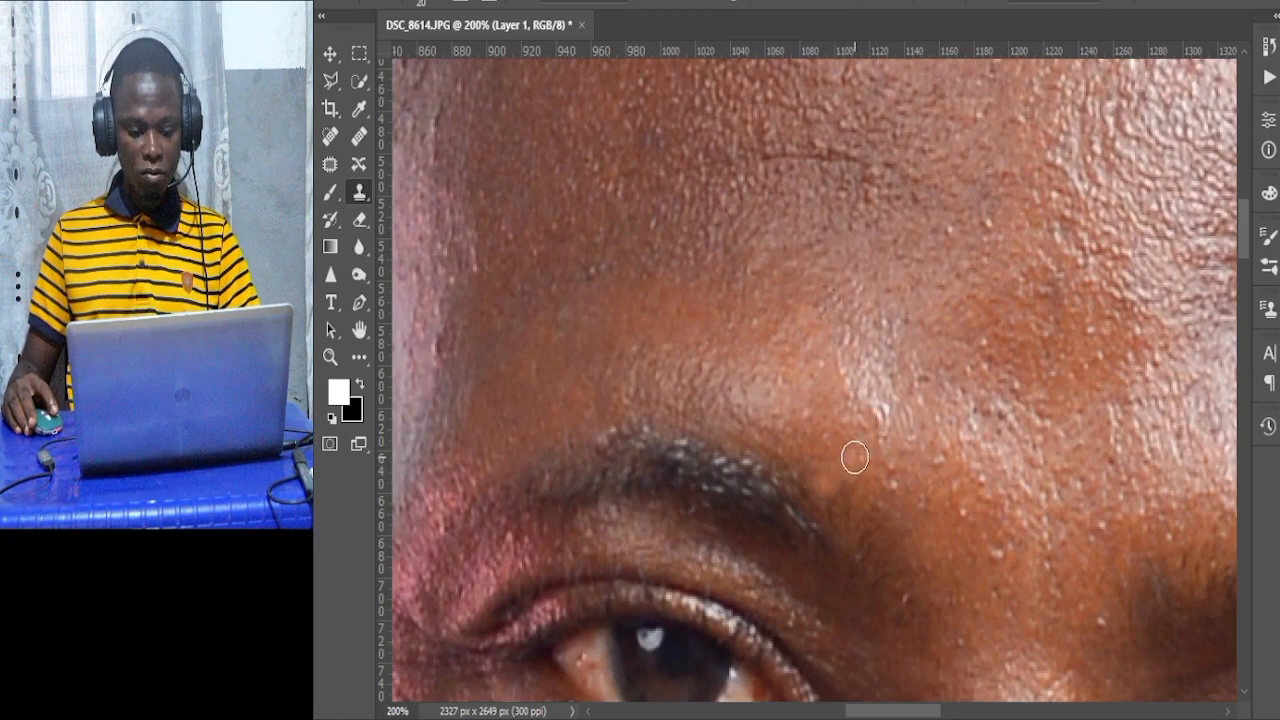
{"action": "scroll", "coordinate": [874, 456], "scroll_direction": "up", "scroll_amount": 6}
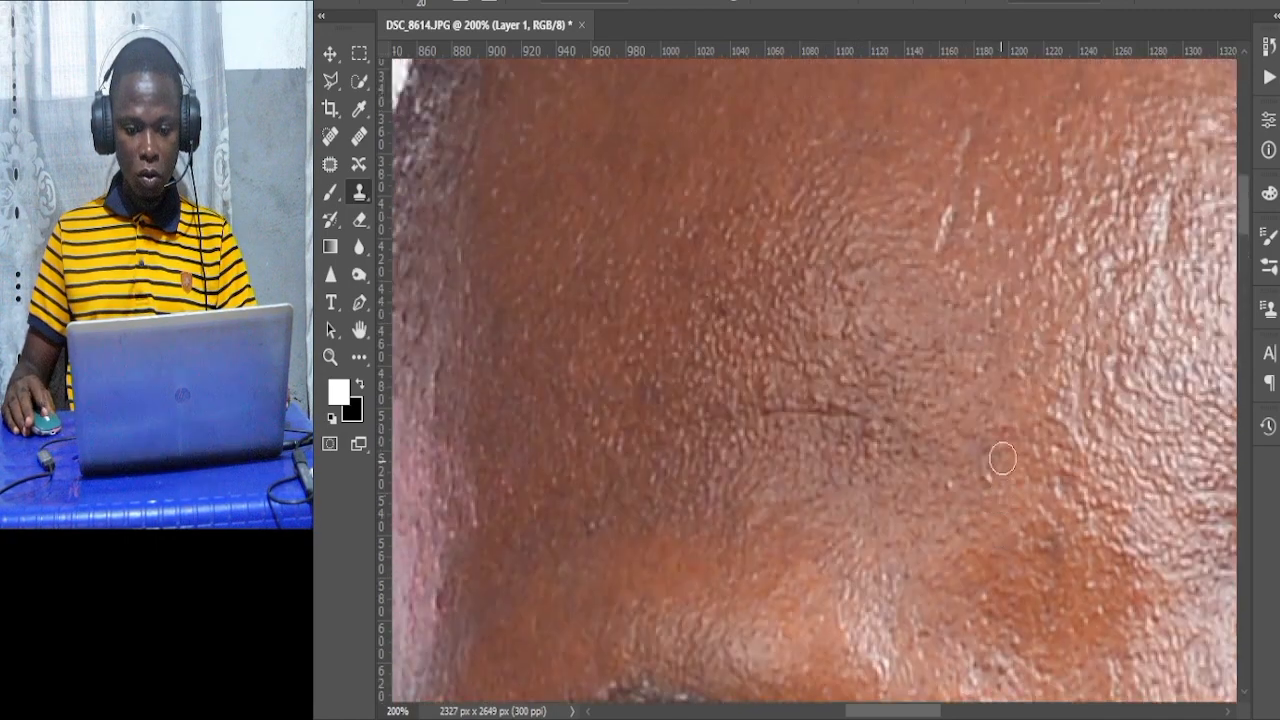
{"action": "scroll", "coordinate": [997, 458], "scroll_direction": "up", "scroll_amount": 4}
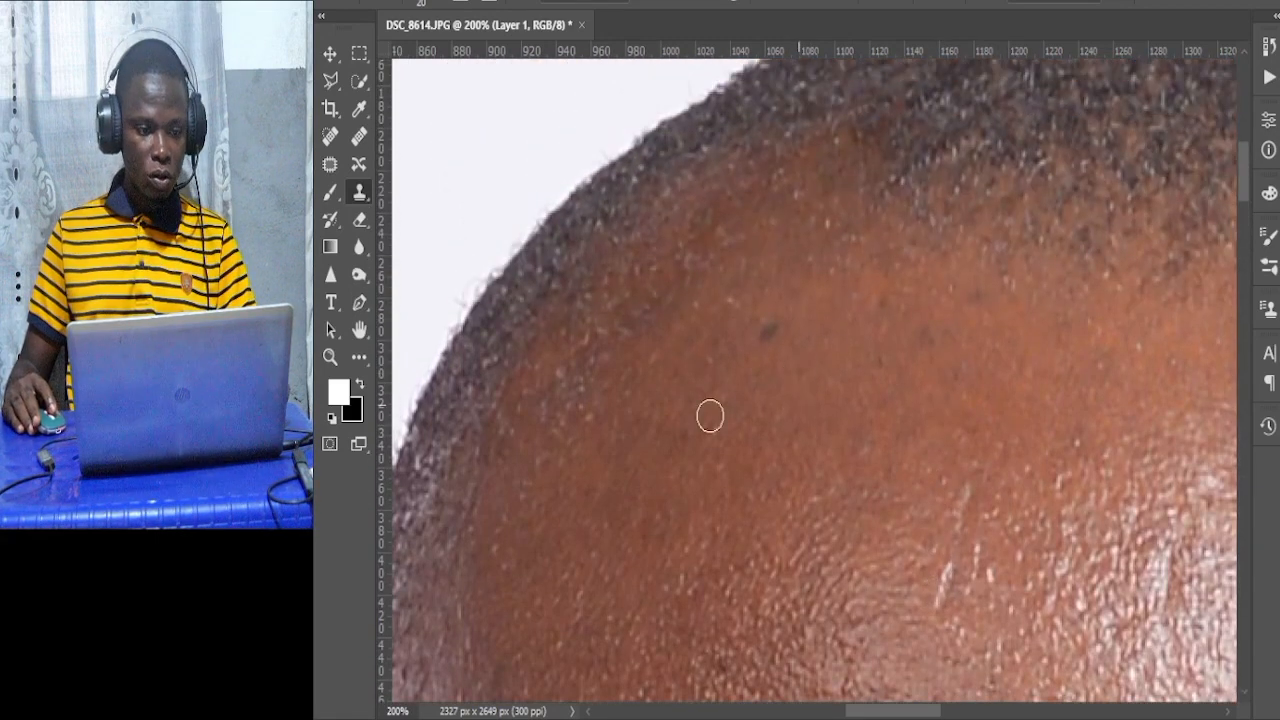
Select the Patch tool and patch the dark spots on the upper forehead below the hairline, deselecting after each patch.
{"action": "left_click", "coordinate": [331, 167]}
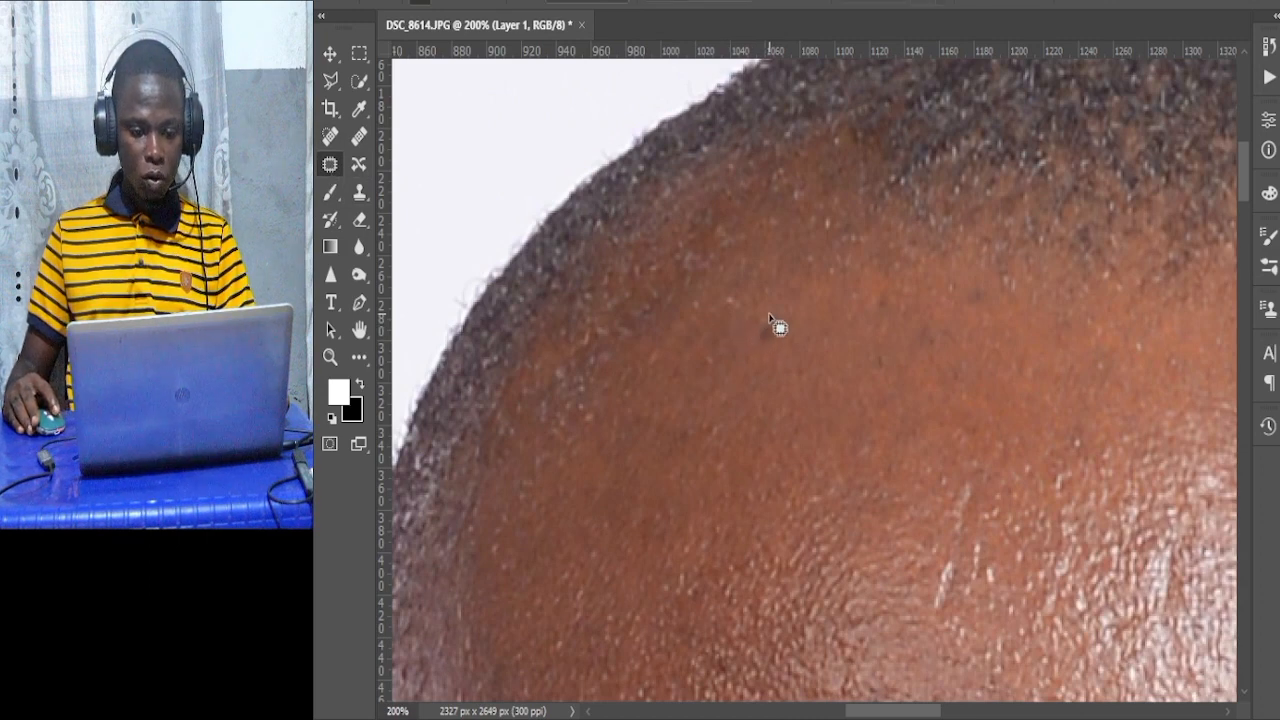
{"action": "mouse_move", "coordinate": [769, 313]}
{"action": "left_mouse_down"}
{"action": "mouse_move", "coordinate": [774, 356]}
{"action": "mouse_move", "coordinate": [790, 330]}
{"action": "mouse_move", "coordinate": [763, 297]}
{"action": "mouse_move", "coordinate": [791, 442]}
{"action": "left_mouse_up"}
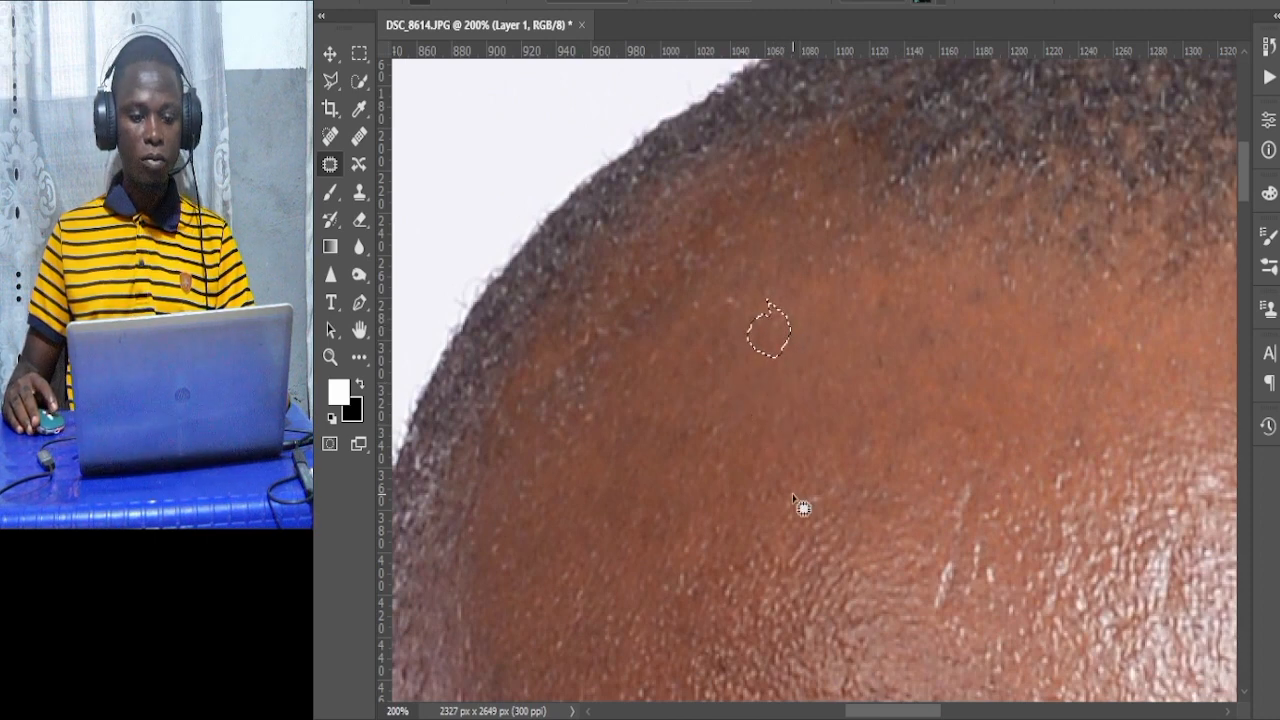
{"action": "key", "text": "ctrl+d"}
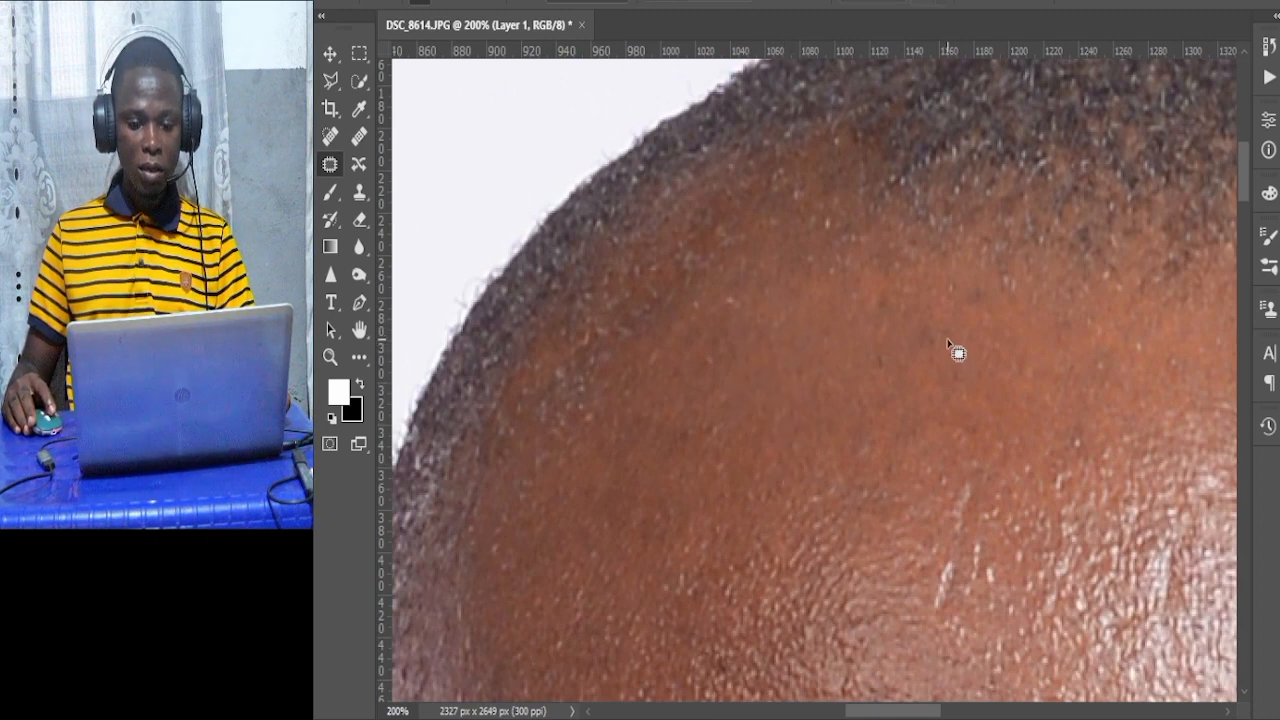
{"action": "mouse_move", "coordinate": [944, 325]}
{"action": "left_mouse_down"}
{"action": "mouse_move", "coordinate": [910, 321]}
{"action": "mouse_move", "coordinate": [913, 355]}
{"action": "mouse_move", "coordinate": [942, 352]}
{"action": "mouse_move", "coordinate": [950, 335]}
{"action": "mouse_move", "coordinate": [894, 360]}
{"action": "mouse_move", "coordinate": [814, 423]}
{"action": "mouse_move", "coordinate": [820, 446]}
{"action": "left_mouse_up"}
{"action": "key", "text": "ctrl+d"}
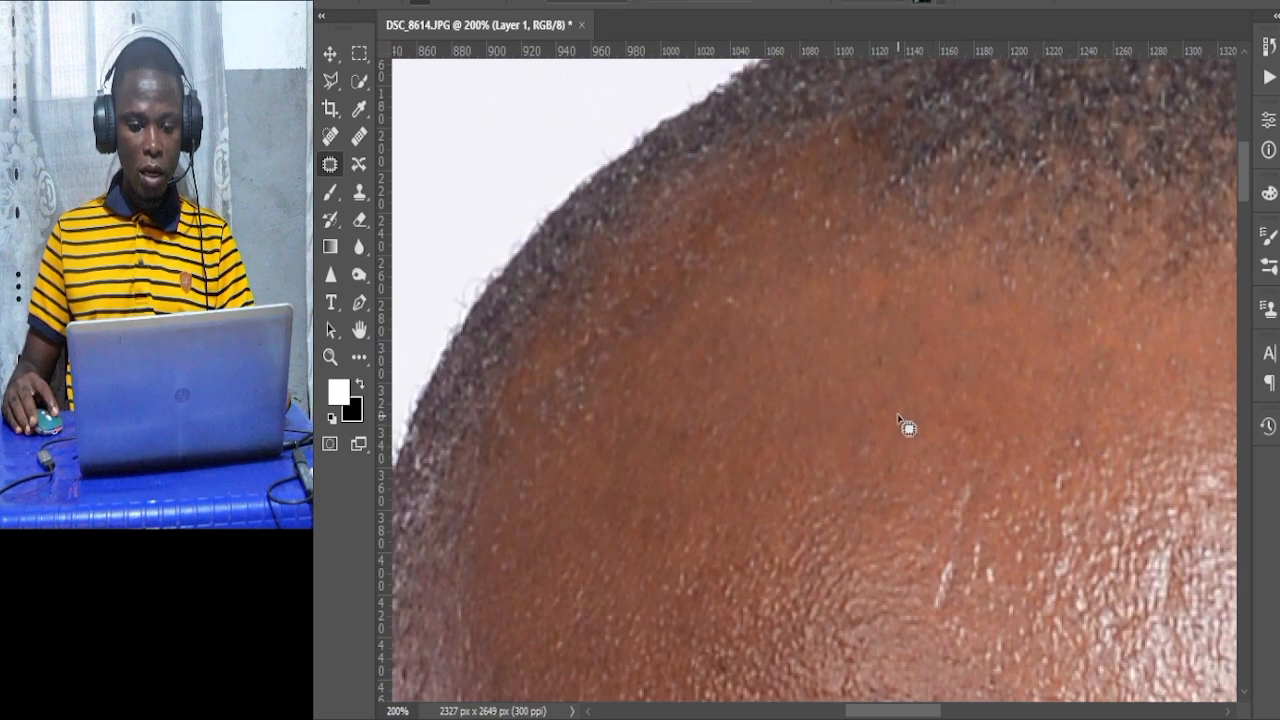
{"action": "mouse_move", "coordinate": [891, 295]}
{"action": "left_mouse_down"}
{"action": "mouse_move", "coordinate": [863, 306]}
{"action": "mouse_move", "coordinate": [874, 328]}
{"action": "mouse_move", "coordinate": [894, 324]}
{"action": "mouse_move", "coordinate": [914, 289]}
{"action": "mouse_move", "coordinate": [800, 363]}
{"action": "mouse_move", "coordinate": [873, 344]}
{"action": "mouse_move", "coordinate": [861, 367]}
{"action": "mouse_move", "coordinate": [891, 378]}
{"action": "mouse_move", "coordinate": [891, 358]}
{"action": "mouse_move", "coordinate": [869, 436]}
{"action": "mouse_move", "coordinate": [849, 446]}
{"action": "mouse_move", "coordinate": [880, 470]}
{"action": "left_mouse_up"}
{"action": "key", "text": "ctrl+d"}
{"action": "key", "text": "ctrl+d"}
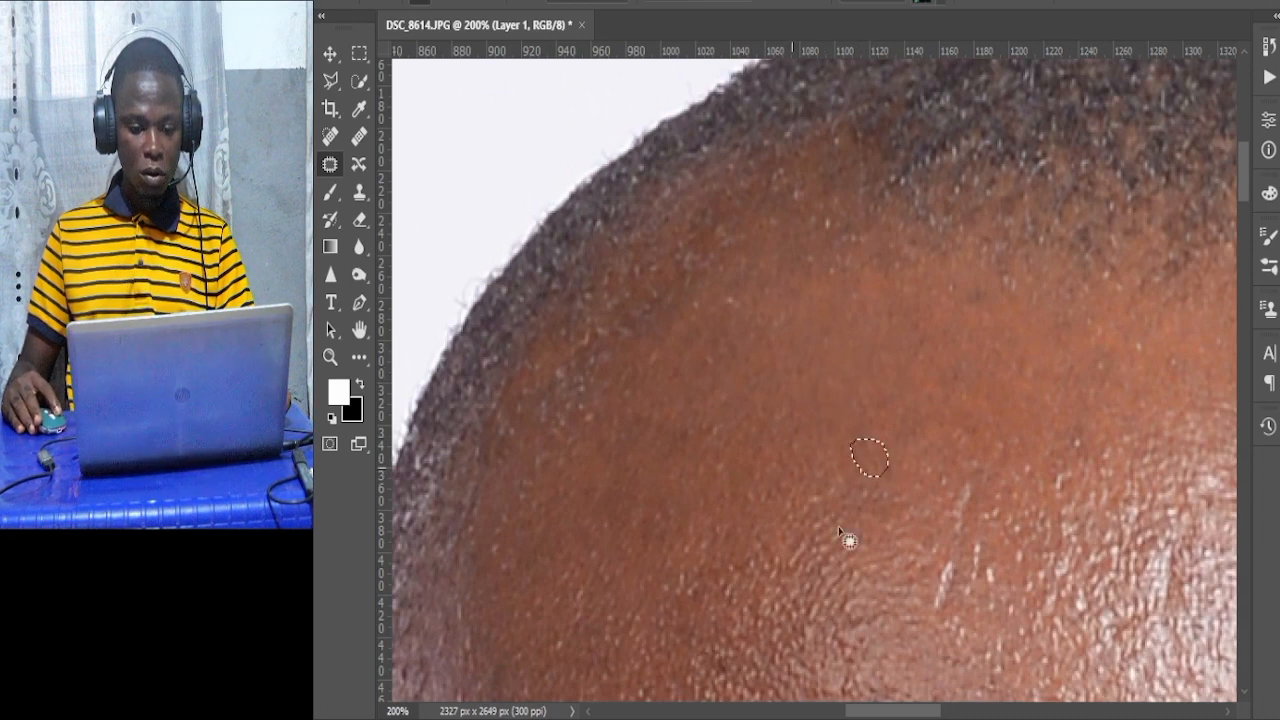
Patch the shiny raised marks across the middle of the forehead with clean nearby skin, deselecting after each.
{"action": "scroll", "coordinate": [975, 540], "scroll_direction": "down", "scroll_amount": 2}
{"action": "left_click_drag", "start_coordinate": [953, 490], "coordinate": [940, 510]}
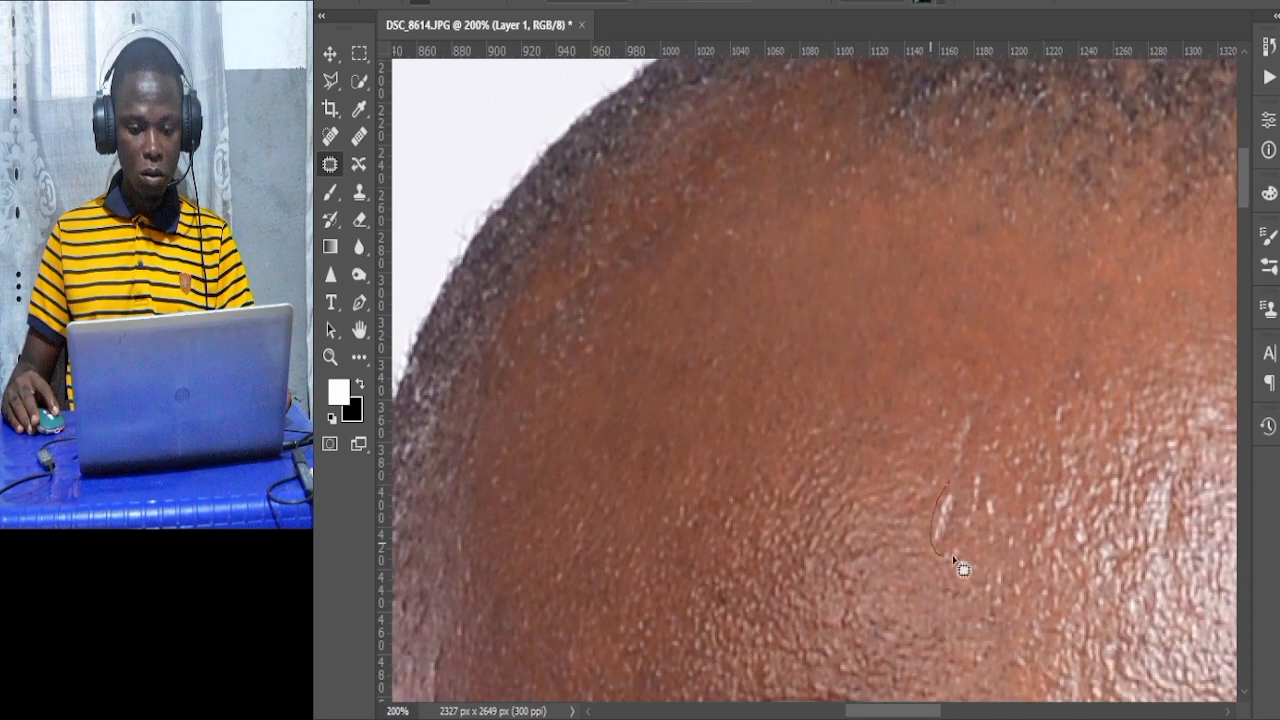
{"action": "mouse_move", "coordinate": [955, 563]}
{"action": "left_mouse_down"}
{"action": "mouse_move", "coordinate": [977, 514]}
{"action": "mouse_move", "coordinate": [966, 478]}
{"action": "mouse_move", "coordinate": [948, 515]}
{"action": "mouse_move", "coordinate": [888, 527]}
{"action": "left_mouse_up"}
{"action": "key", "text": "ctrl+d"}
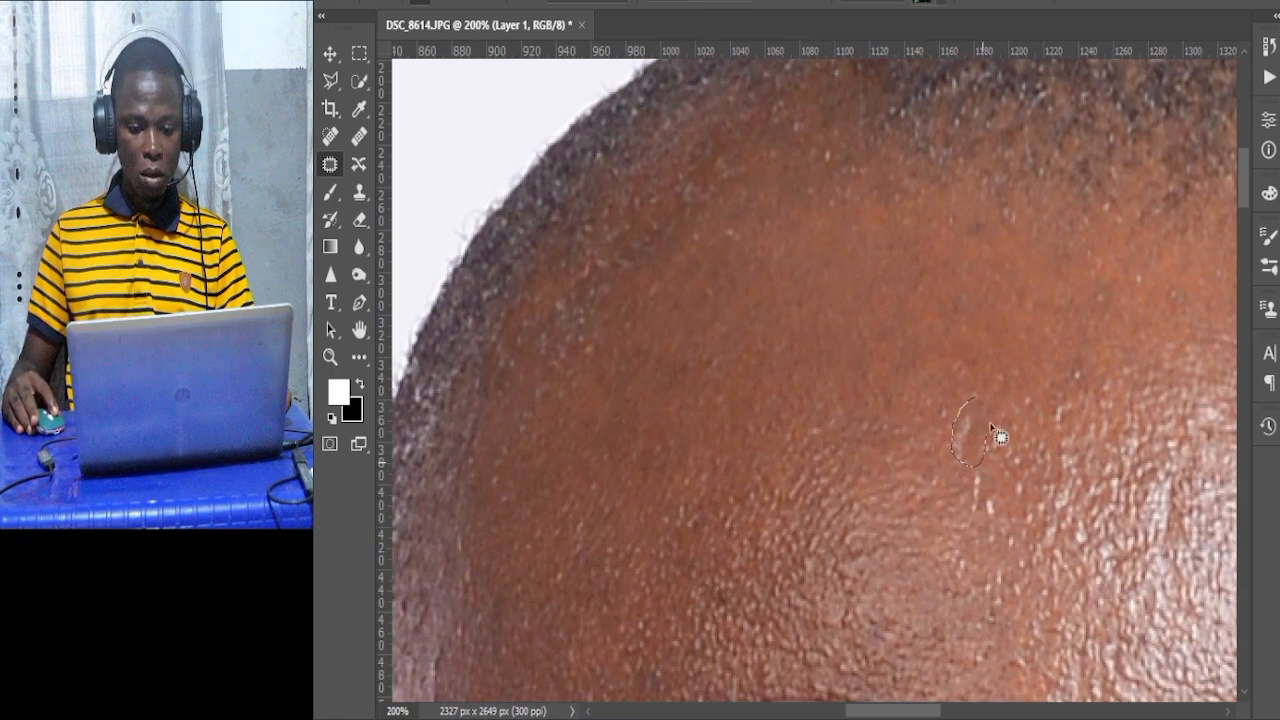
{"action": "mouse_move", "coordinate": [990, 425]}
{"action": "left_mouse_down"}
{"action": "mouse_move", "coordinate": [980, 440]}
{"action": "mouse_move", "coordinate": [900, 408]}
{"action": "left_mouse_up"}
{"action": "key", "text": "ctrl+d"}
{"action": "mouse_move", "coordinate": [1075, 400]}
{"action": "left_mouse_down"}
{"action": "mouse_move", "coordinate": [1052, 412]}
{"action": "mouse_move", "coordinate": [1075, 440]}
{"action": "mouse_move", "coordinate": [1053, 420]}
{"action": "left_mouse_up"}
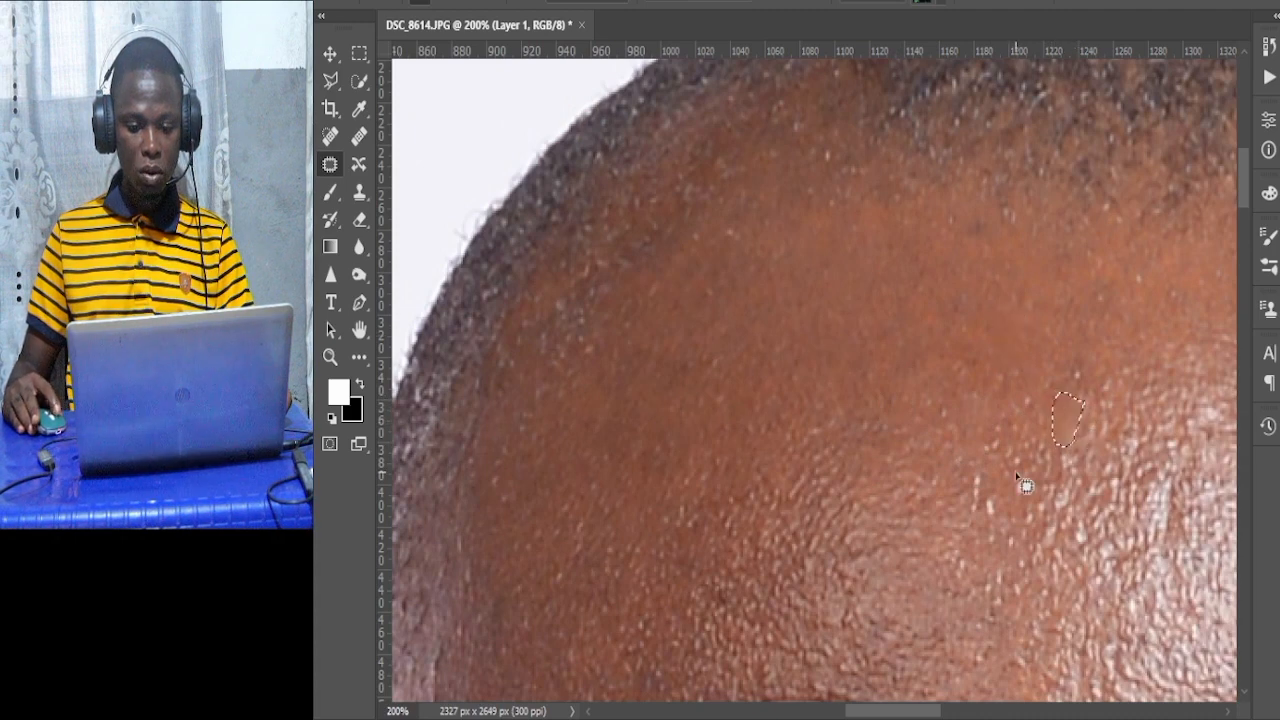
{"action": "key", "text": "ctrl+d"}
{"action": "mouse_move", "coordinate": [968, 512]}
{"action": "left_mouse_down"}
{"action": "mouse_move", "coordinate": [990, 535]}
{"action": "mouse_move", "coordinate": [1006, 517]}
{"action": "mouse_move", "coordinate": [1003, 485]}
{"action": "left_mouse_up"}
{"action": "key", "text": "ctrl+d"}
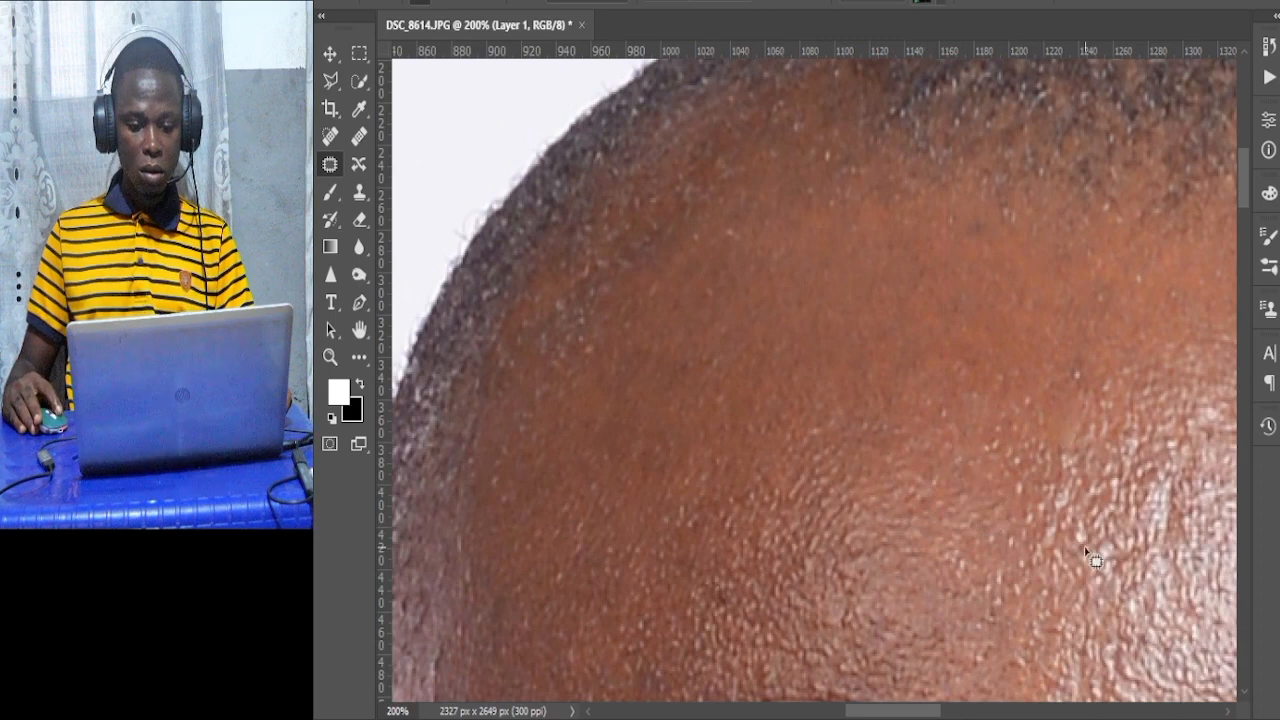
Patch a mark near the right side of the forehead, then zoom out to review the face.
{"action": "scroll", "coordinate": [1170, 420], "scroll_direction": "down", "scroll_amount": 3}
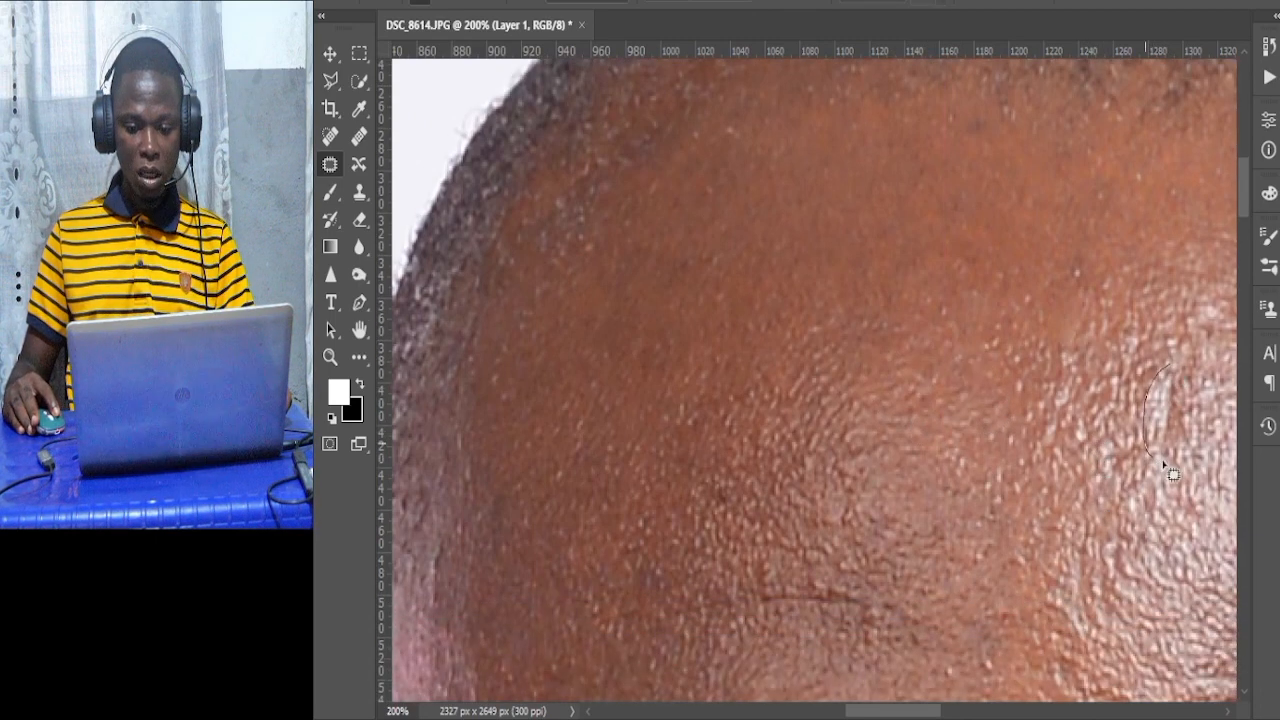
{"action": "mouse_move", "coordinate": [1205, 416]}
{"action": "left_mouse_down"}
{"action": "mouse_move", "coordinate": [1186, 443]}
{"action": "mouse_move", "coordinate": [1172, 578]}
{"action": "left_mouse_up"}
{"action": "scroll", "coordinate": [1165, 570], "scroll_direction": "down", "scroll_amount": 3}
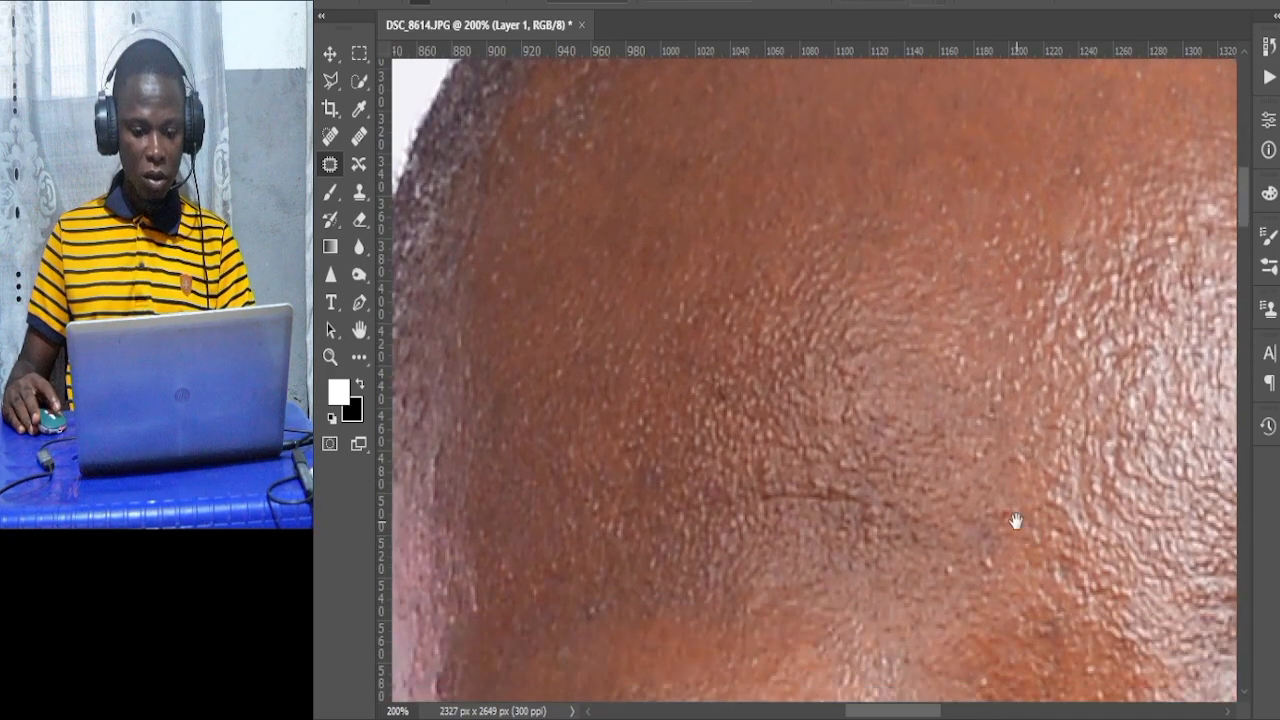
{"action": "scroll", "coordinate": [1016, 521], "scroll_direction": "down", "scroll_amount": 4}
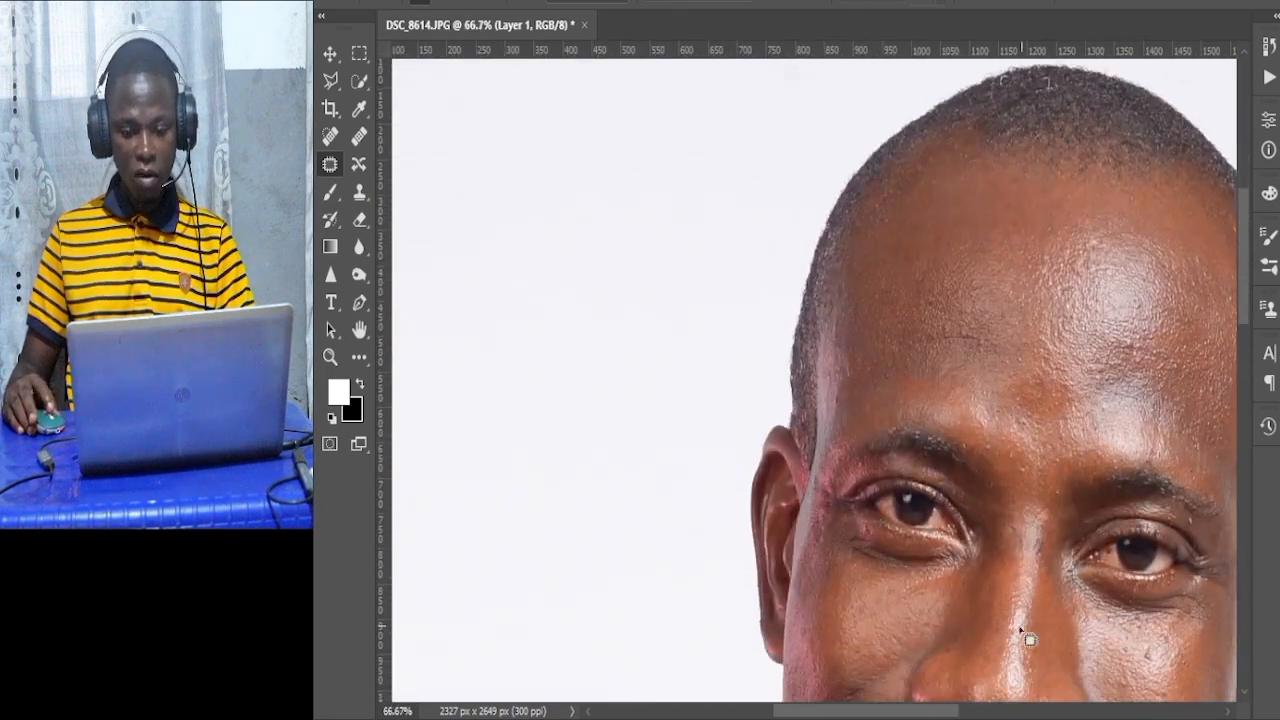
Patch a dark spot on the cheek below the subject's left eye with nearby clean skin, then deselect.
{"action": "left_click_drag", "start_coordinate": [889, 714], "coordinate": [930, 712]}
{"action": "scroll", "coordinate": [957, 588], "scroll_direction": "down", "scroll_amount": 3}
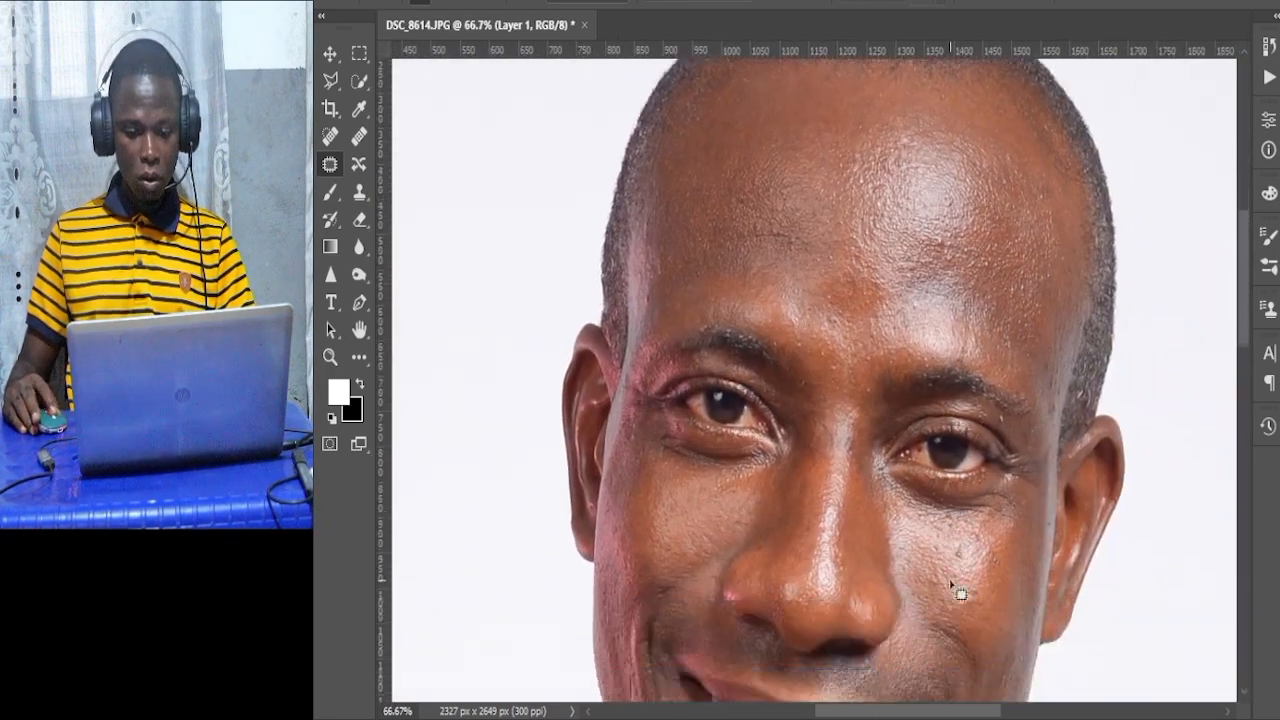
{"action": "scroll", "coordinate": [969, 506], "scroll_direction": "up", "scroll_amount": 1}
{"action": "scroll", "coordinate": [969, 506], "scroll_direction": "up", "scroll_amount": 2}
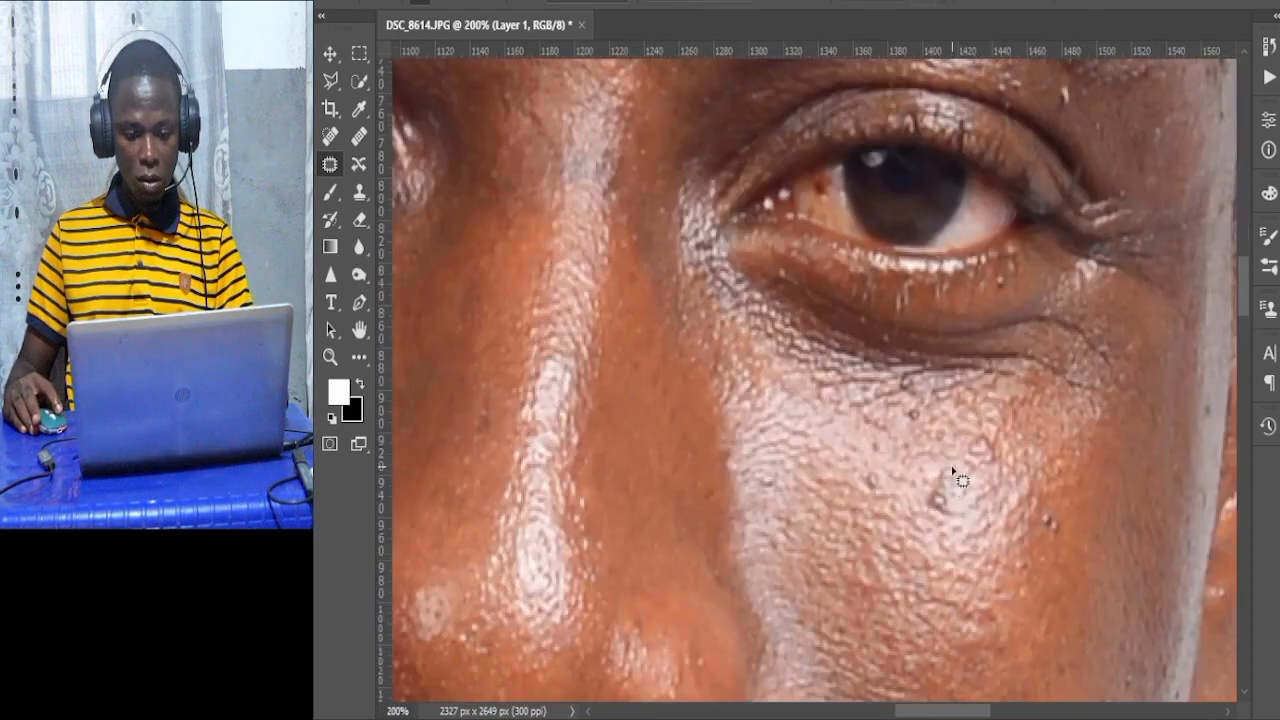
{"action": "left_click_drag", "start_coordinate": [945, 458], "coordinate": [943, 460]}
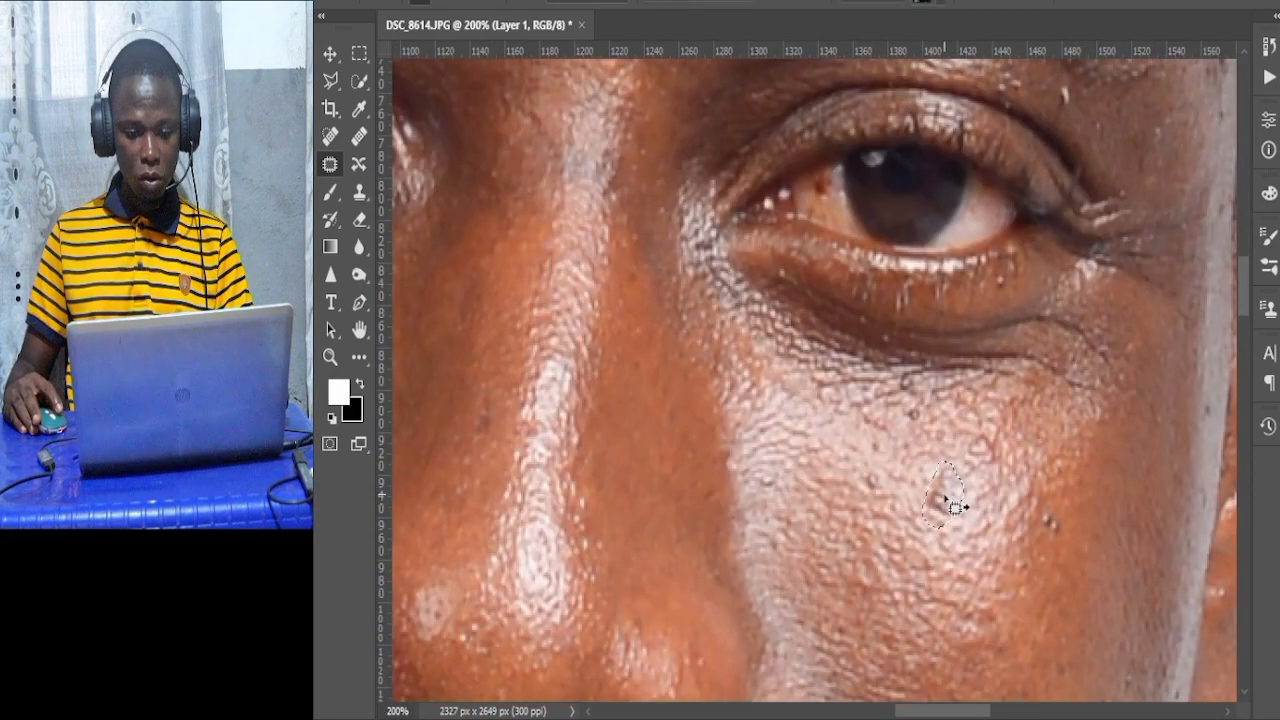
{"action": "left_click_drag", "start_coordinate": [985, 565], "coordinate": [1000, 576]}
{"action": "key", "text": "ctrl+d"}
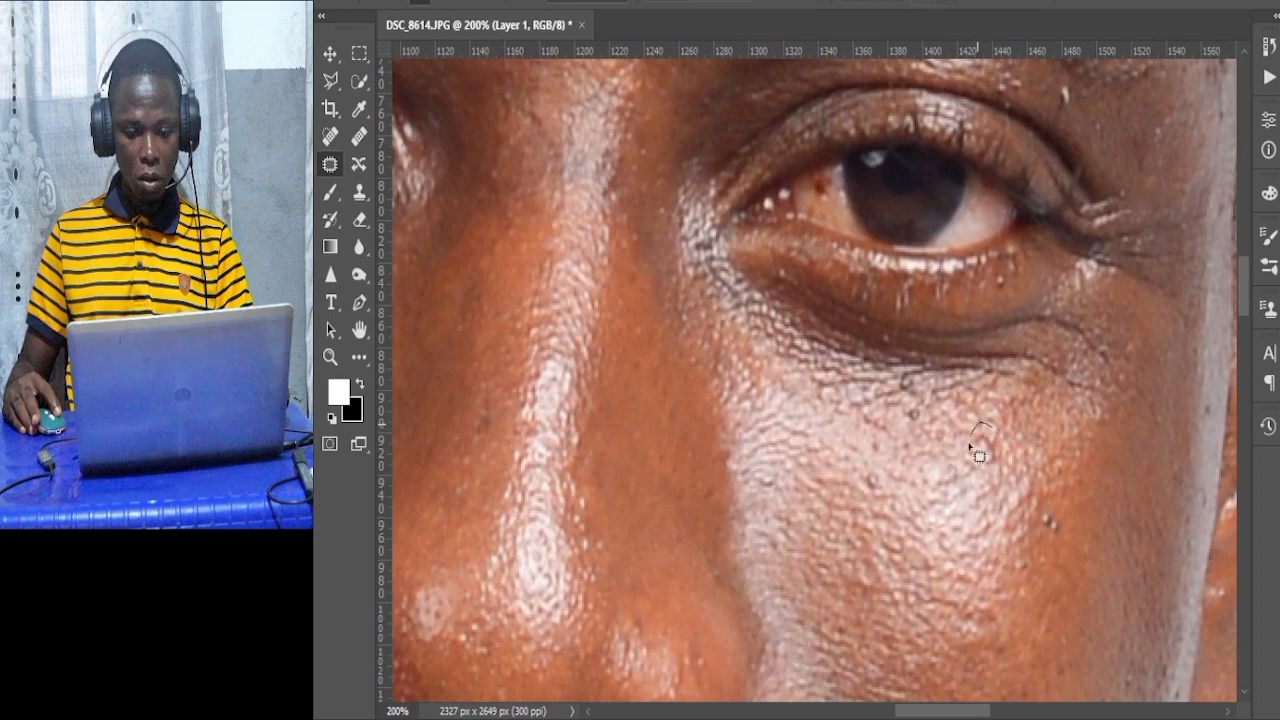
Patch another small spot below the subject's left eye and deselect.
{"action": "mouse_move", "coordinate": [997, 468]}
{"action": "left_mouse_down"}
{"action": "mouse_move", "coordinate": [991, 438]}
{"action": "mouse_move", "coordinate": [1038, 457]}
{"action": "mouse_move", "coordinate": [1081, 447]}
{"action": "left_mouse_up"}
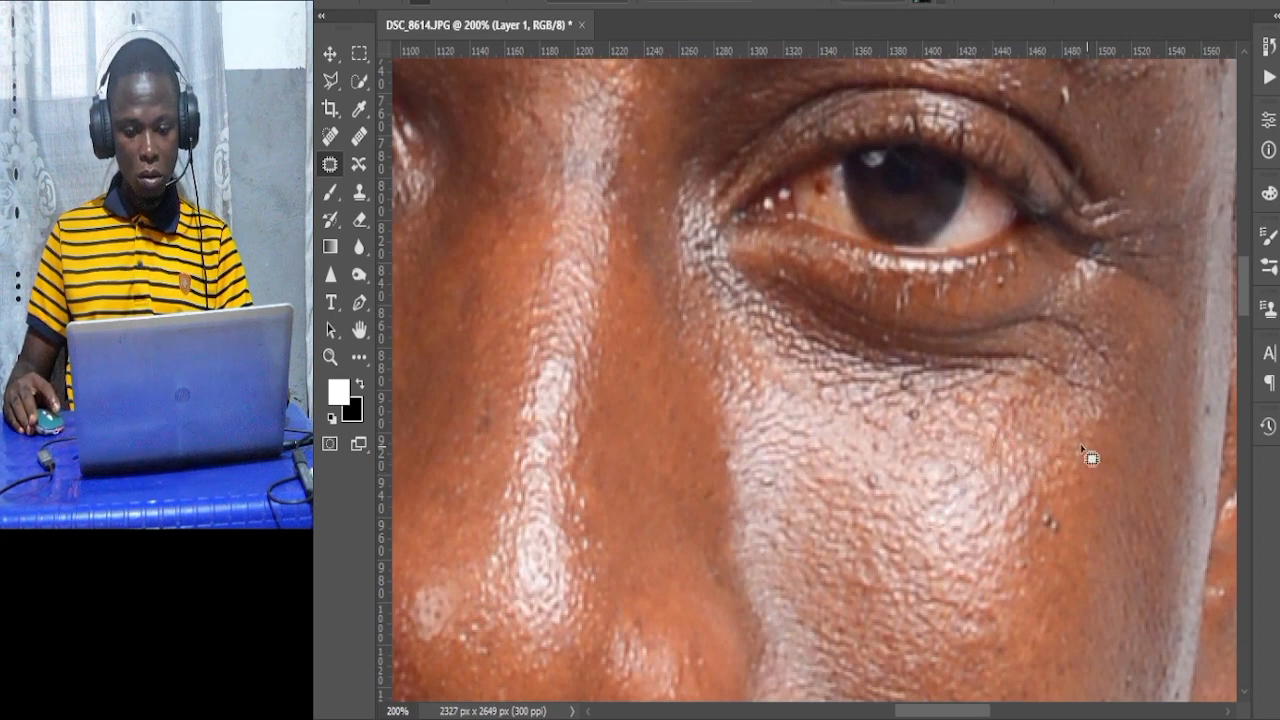
{"action": "mouse_move", "coordinate": [887, 466]}
{"action": "left_mouse_down"}
{"action": "mouse_move", "coordinate": [875, 458]}
{"action": "mouse_move", "coordinate": [836, 519]}
{"action": "left_mouse_up"}
{"action": "key", "text": "ctrl+d"}
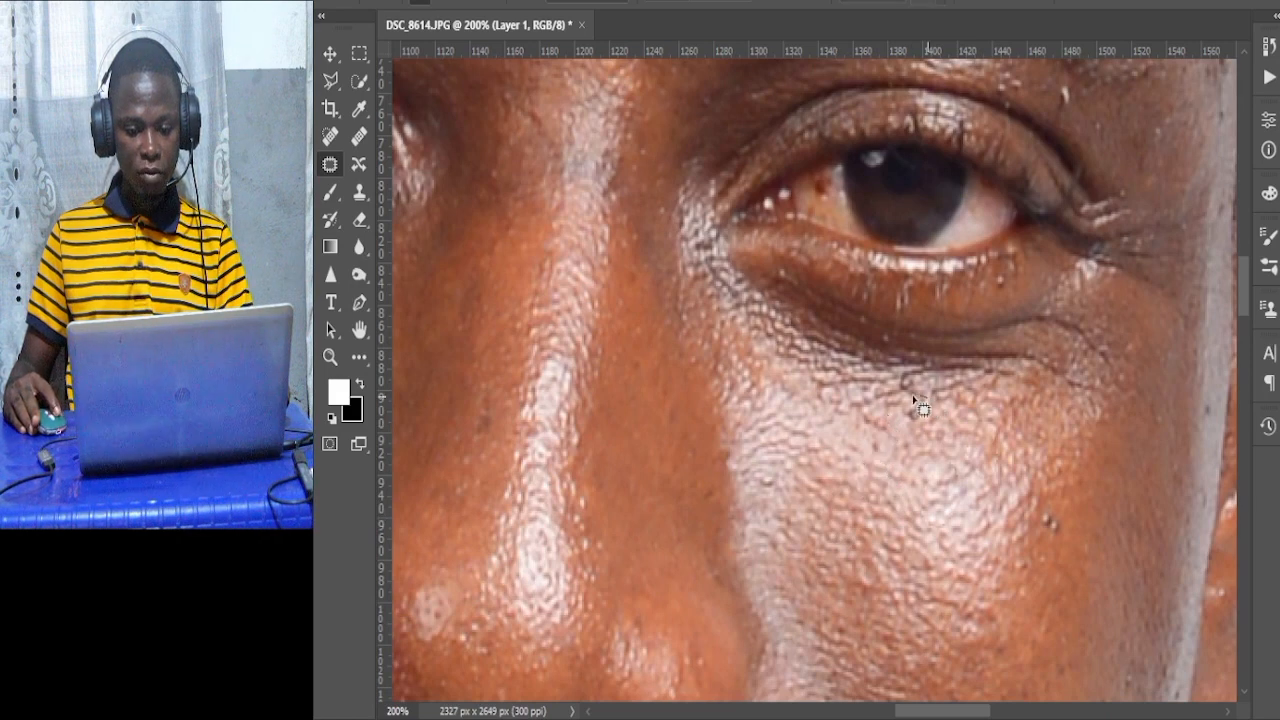
Patch a mark just under the lower eyelid of the subject's left eye and deselect.
{"action": "left_click_drag", "start_coordinate": [933, 414], "coordinate": [936, 408]}
{"action": "left_click_drag", "start_coordinate": [918, 416], "coordinate": [930, 502]}
{"action": "key", "text": "ctrl+d"}
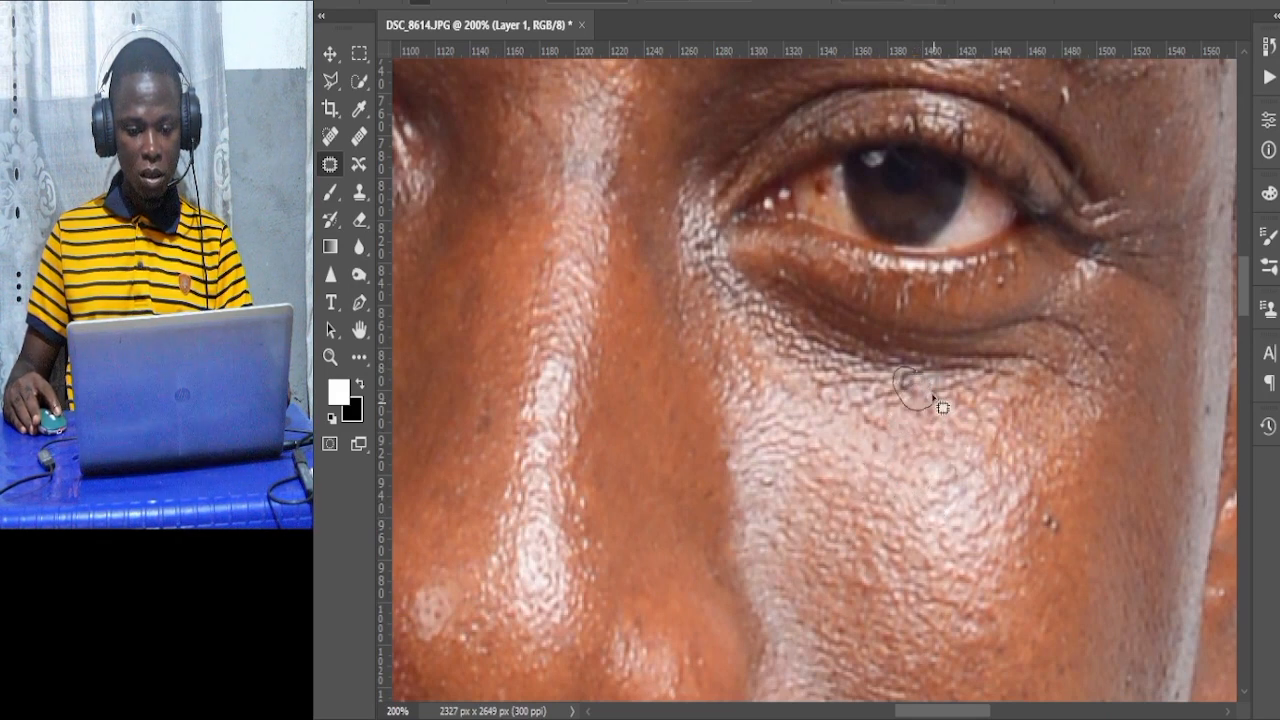
Patch a raised spot on the outer cheek below the subject's left eye and deselect.
{"action": "left_click_drag", "start_coordinate": [942, 406], "coordinate": [851, 390]}
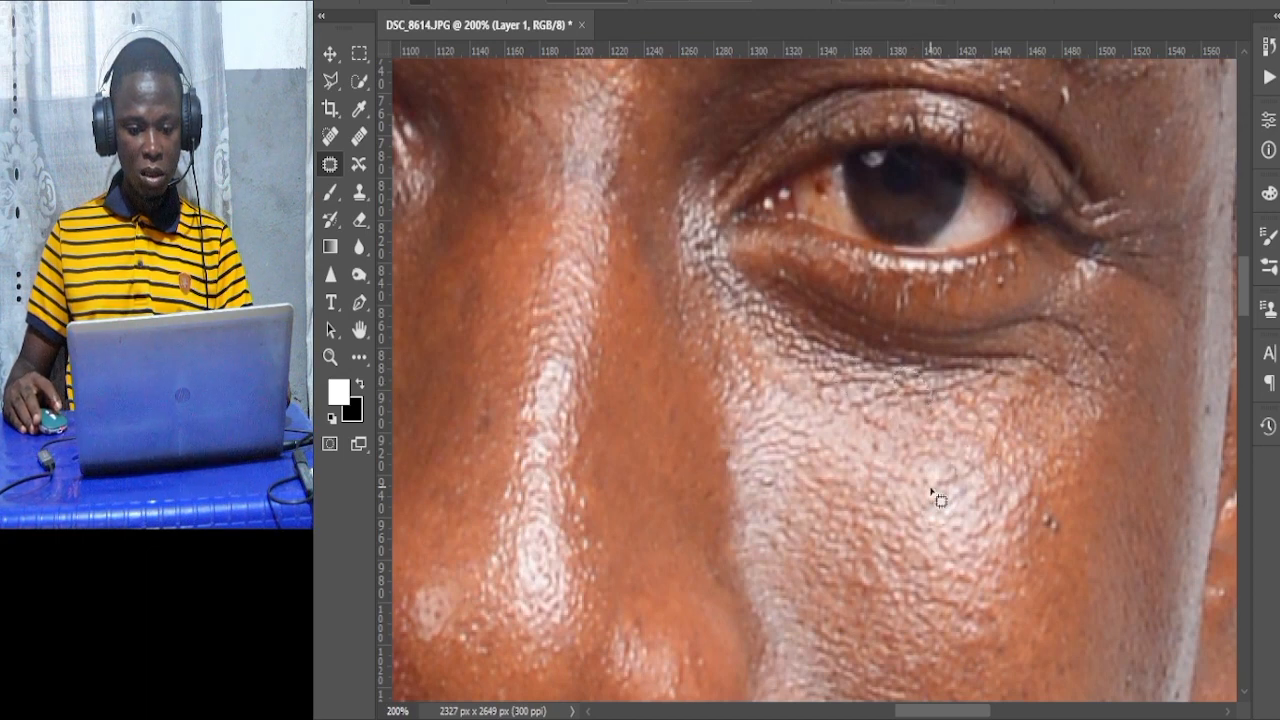
{"action": "scroll", "coordinate": [1010, 502], "scroll_direction": "down", "scroll_amount": 1}
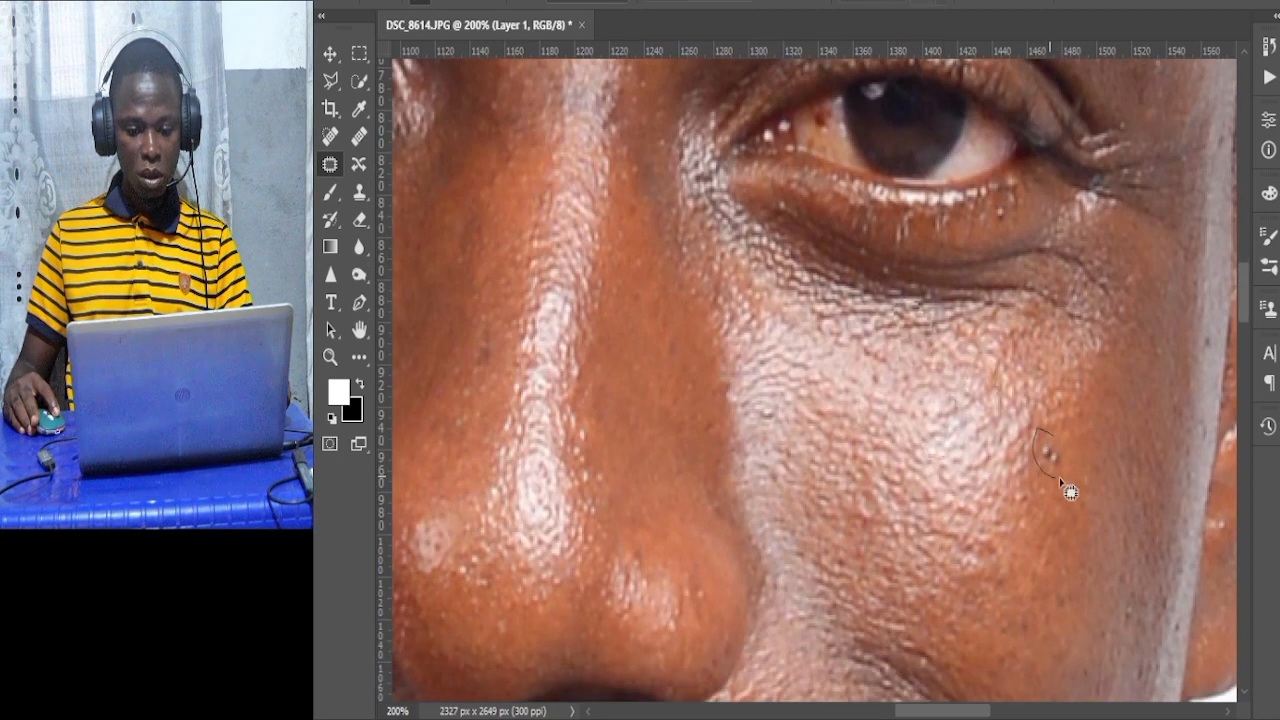
{"action": "mouse_move", "coordinate": [1070, 492]}
{"action": "left_mouse_down"}
{"action": "mouse_move", "coordinate": [1049, 457]}
{"action": "mouse_move", "coordinate": [1093, 397]}
{"action": "left_mouse_up"}
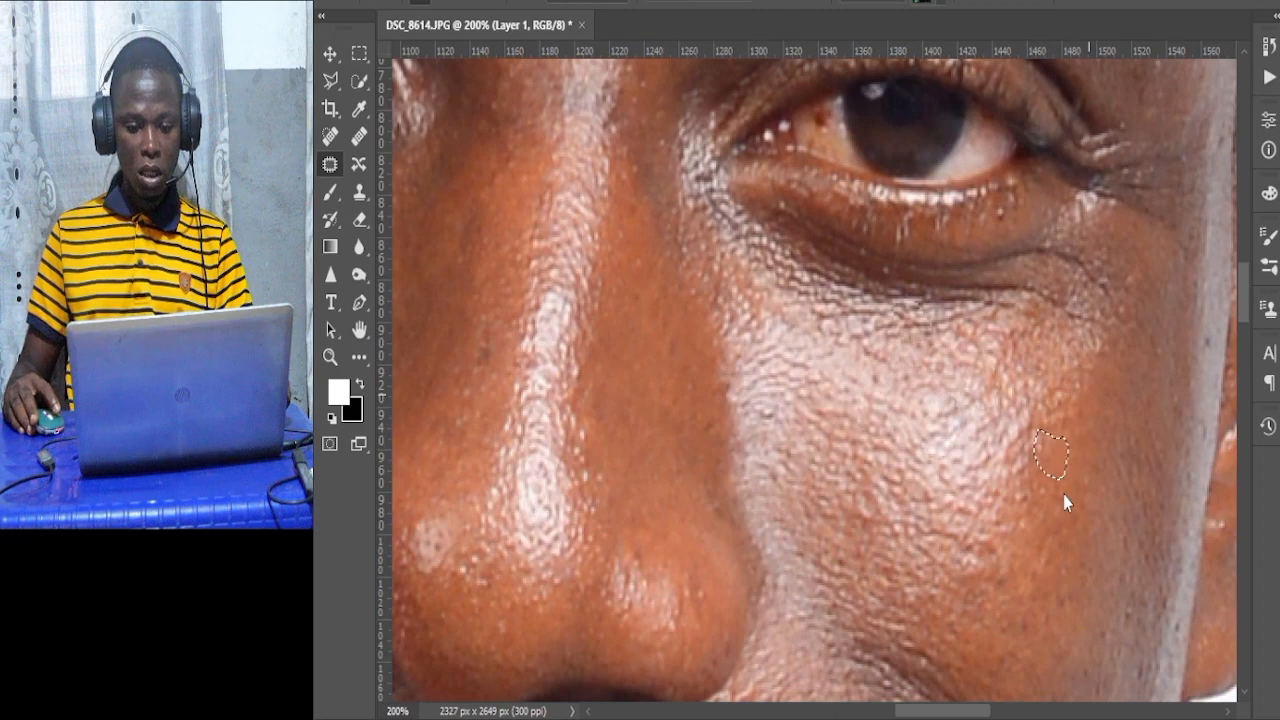
{"action": "key", "text": "ctrl+d"}
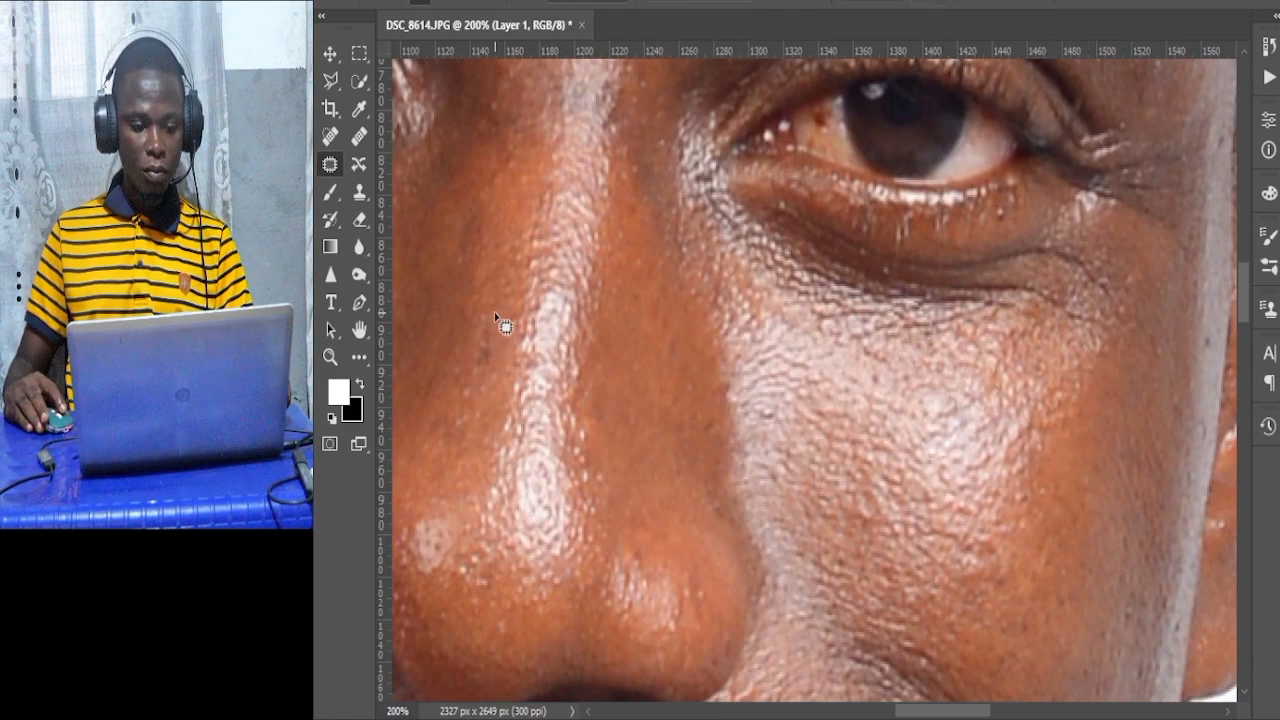
Patch a dark spot beside the nose bridge and deselect.
{"action": "mouse_move", "coordinate": [497, 318]}
{"action": "left_mouse_down"}
{"action": "mouse_move", "coordinate": [474, 383]}
{"action": "mouse_move", "coordinate": [510, 350]}
{"action": "mouse_move", "coordinate": [494, 314]}
{"action": "left_mouse_up"}
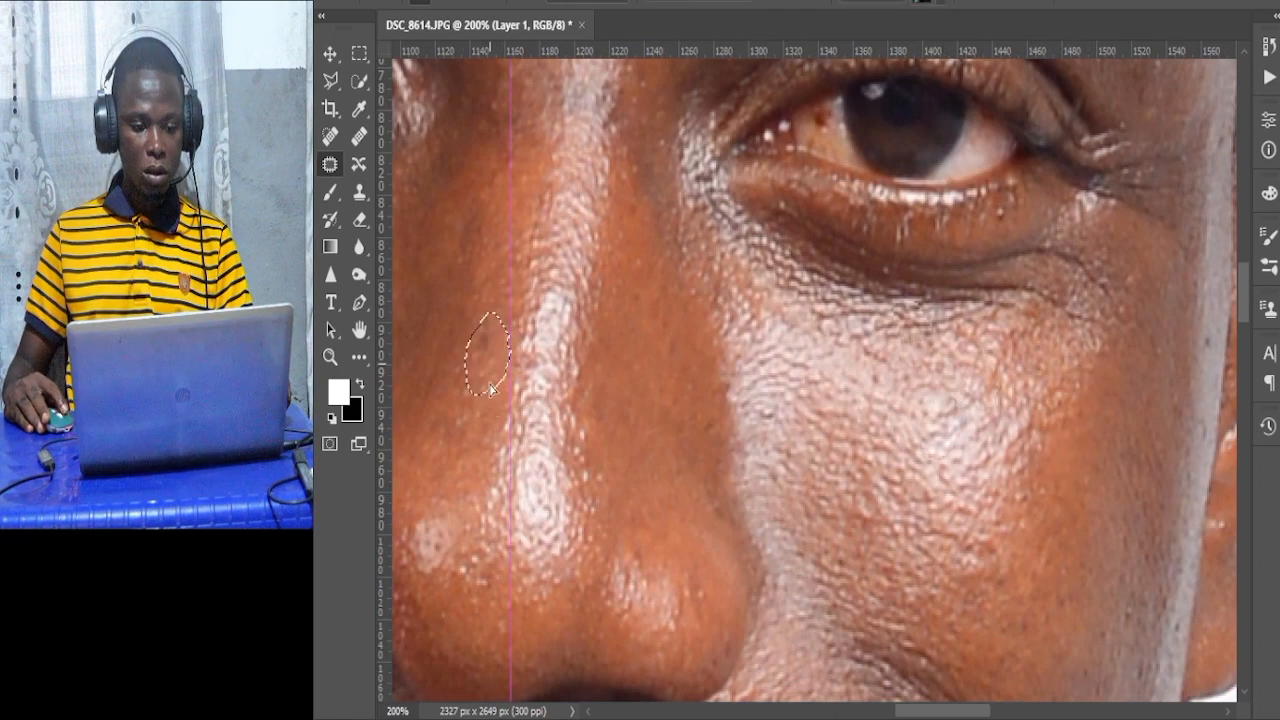
{"action": "left_click_drag", "start_coordinate": [492, 390], "coordinate": [480, 488]}
{"action": "key", "text": "ctrl+d"}
Patch a blemish on the upper forehead near the hairline on the subject's left side and deselect.
{"action": "left_click_drag", "start_coordinate": [952, 711], "coordinate": [957, 610]}
{"action": "left_click", "coordinate": [1030, 610], "text": "alt"}
{"action": "left_click", "coordinate": [1030, 609], "text": "alt"}
{"action": "left_click", "coordinate": [940, 530], "text": "alt"}
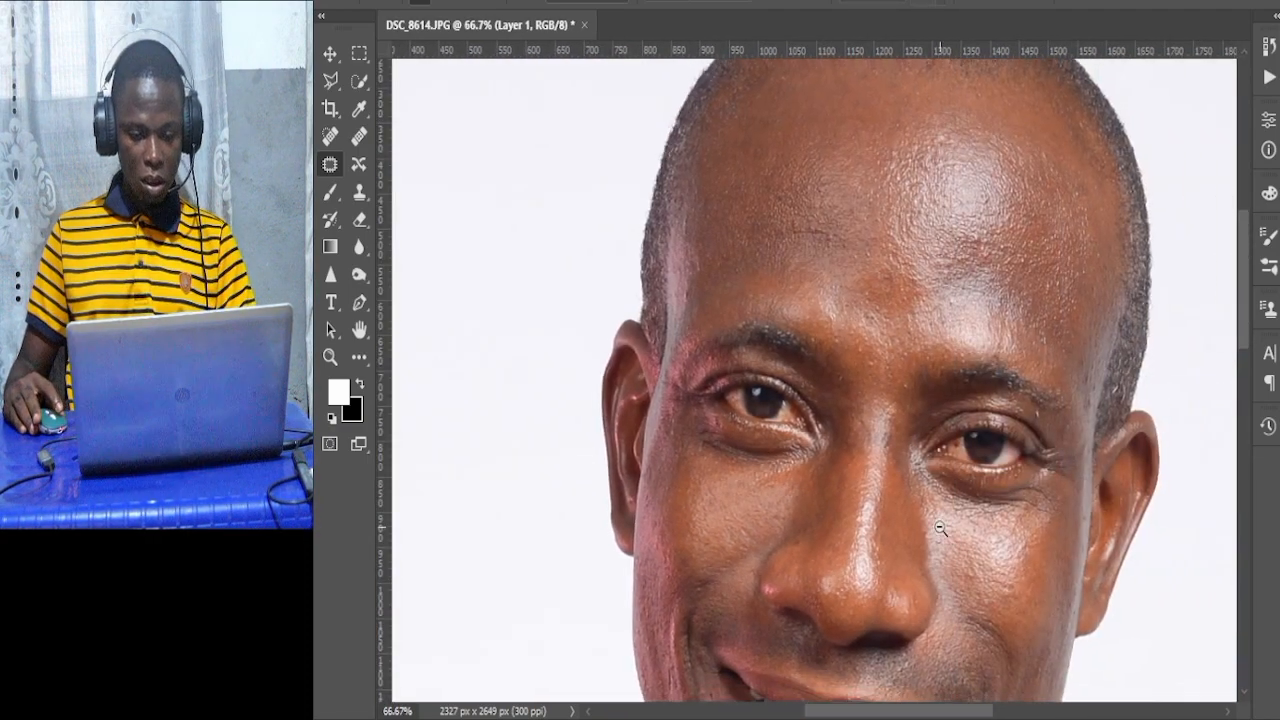
{"action": "left_click", "coordinate": [968, 432], "text": "ctrl"}
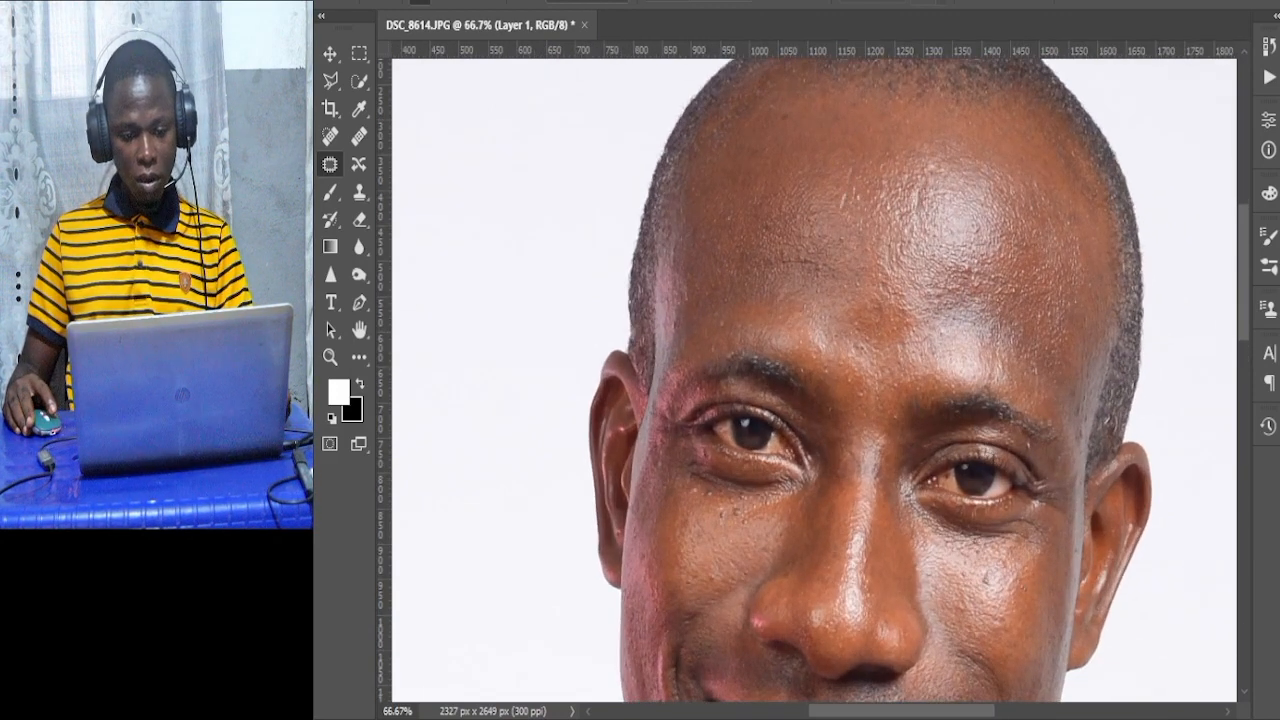
{"action": "left_click", "coordinate": [800, 509], "text": "ctrl"}
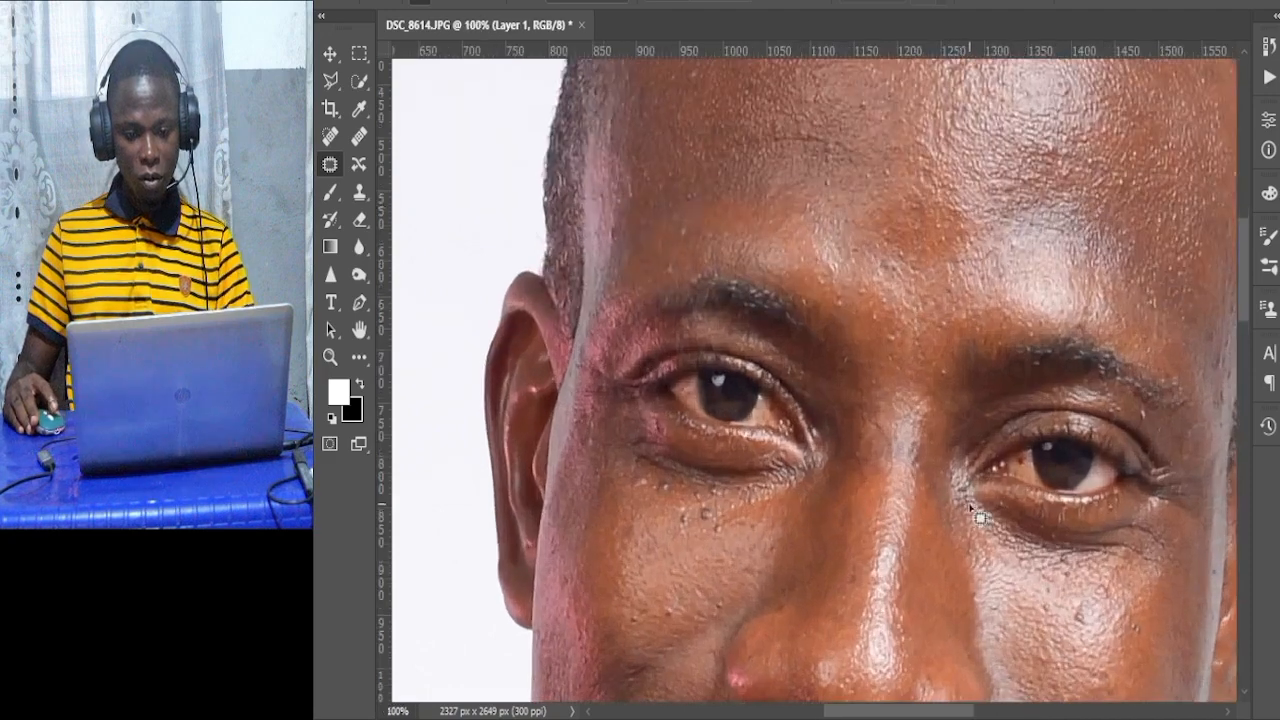
{"action": "scroll", "coordinate": [974, 510], "scroll_direction": "up", "scroll_amount": 2}
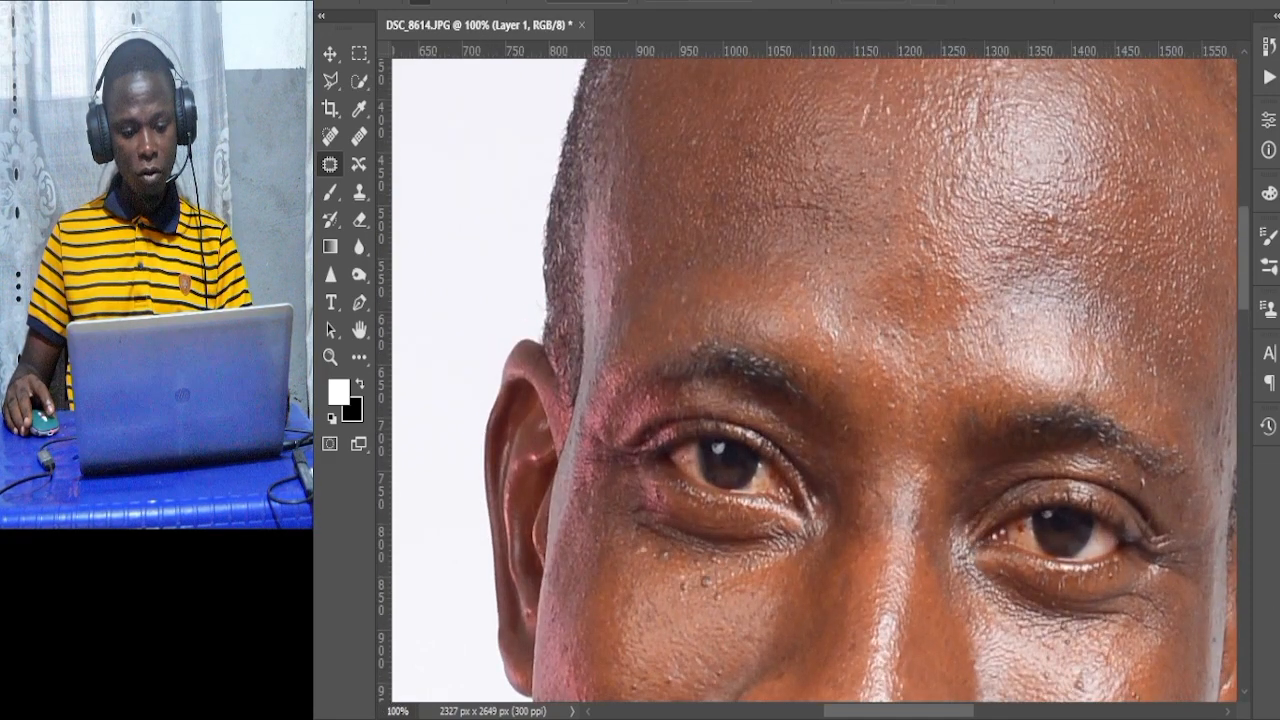
{"action": "left_click", "coordinate": [1001, 551], "text": "ctrl+alt"}
{"action": "left_click", "coordinate": [1160, 265], "text": "ctrl"}
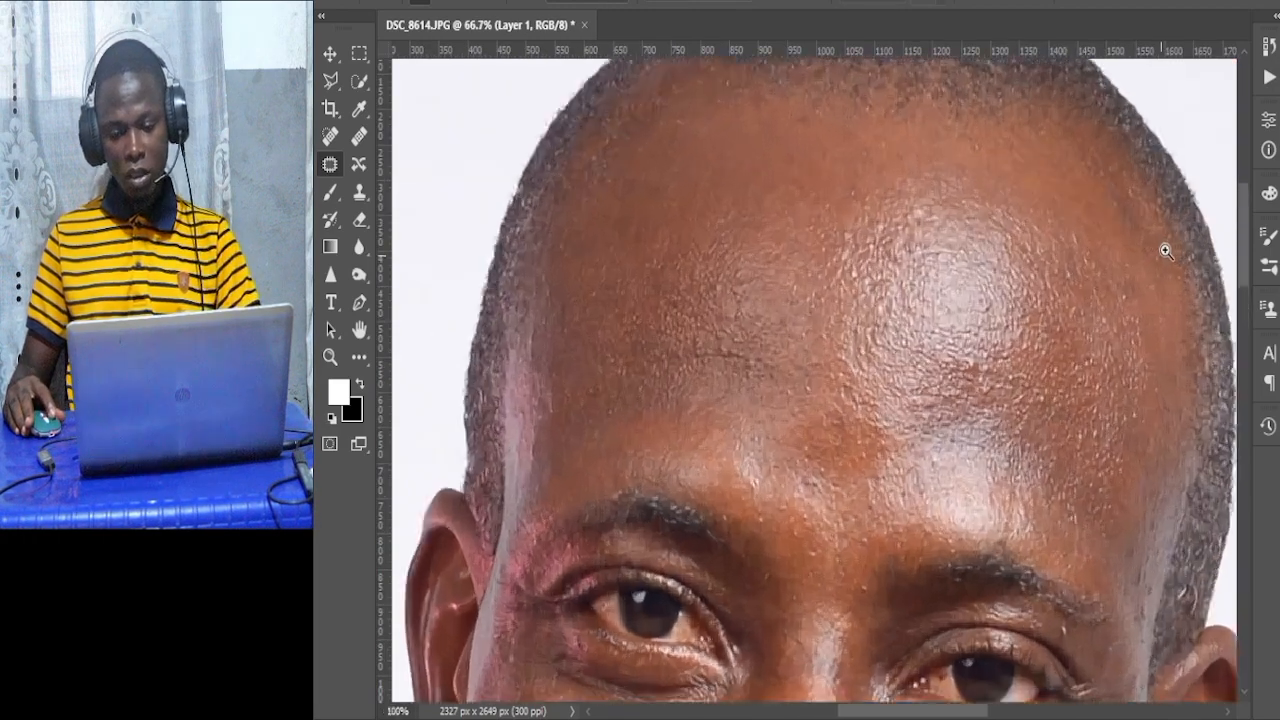
{"action": "left_click", "coordinate": [1163, 250], "text": "ctrl"}
{"action": "mouse_move", "coordinate": [1118, 328]}
{"action": "left_mouse_down"}
{"action": "mouse_move", "coordinate": [1068, 303]}
{"action": "mouse_move", "coordinate": [1058, 339]}
{"action": "mouse_move", "coordinate": [1092, 363]}
{"action": "mouse_move", "coordinate": [1111, 309]}
{"action": "mouse_move", "coordinate": [1055, 438]}
{"action": "mouse_move", "coordinate": [1058, 489]}
{"action": "mouse_move", "coordinate": [1103, 393]}
{"action": "mouse_move", "coordinate": [1087, 422]}
{"action": "left_mouse_up"}
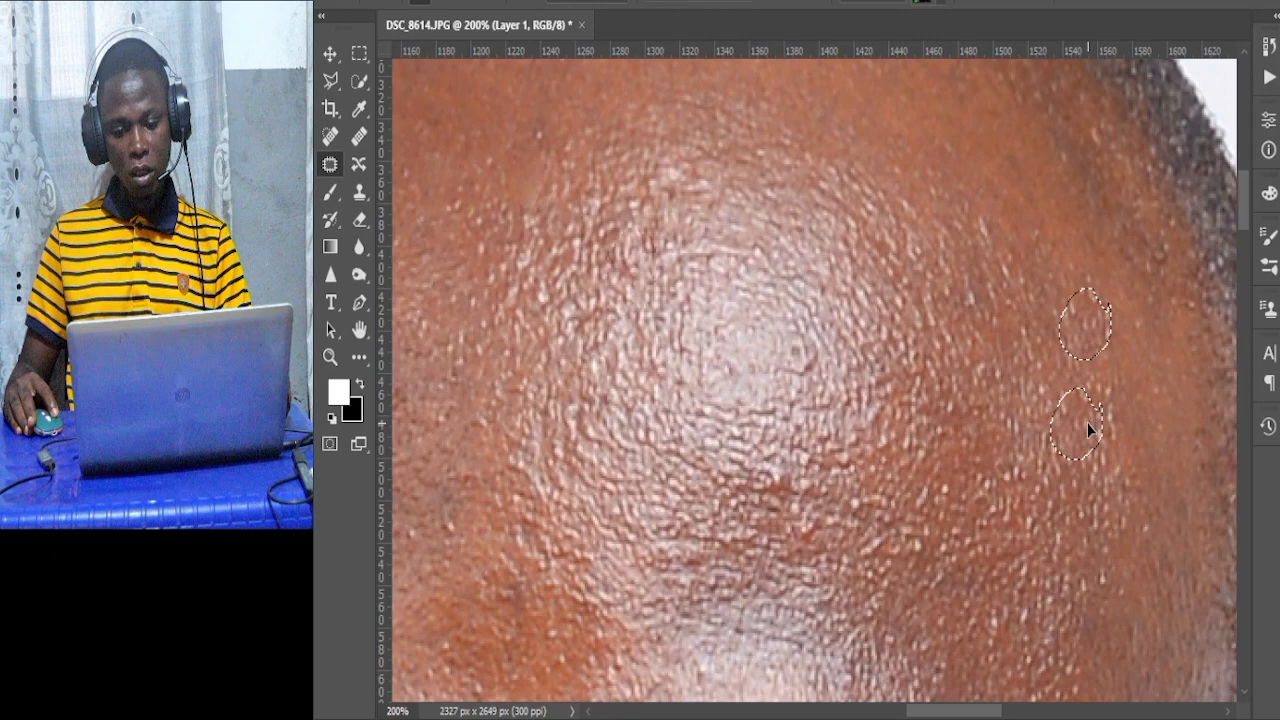
{"action": "left_click", "coordinate": [1068, 490]}
Patch a dark spot on the upper forehead with skin from the shiny centre and deselect.
{"action": "scroll", "coordinate": [1132, 378], "scroll_direction": "up", "scroll_amount": 1}
{"action": "scroll", "coordinate": [1117, 270], "scroll_direction": "up", "scroll_amount": 1}
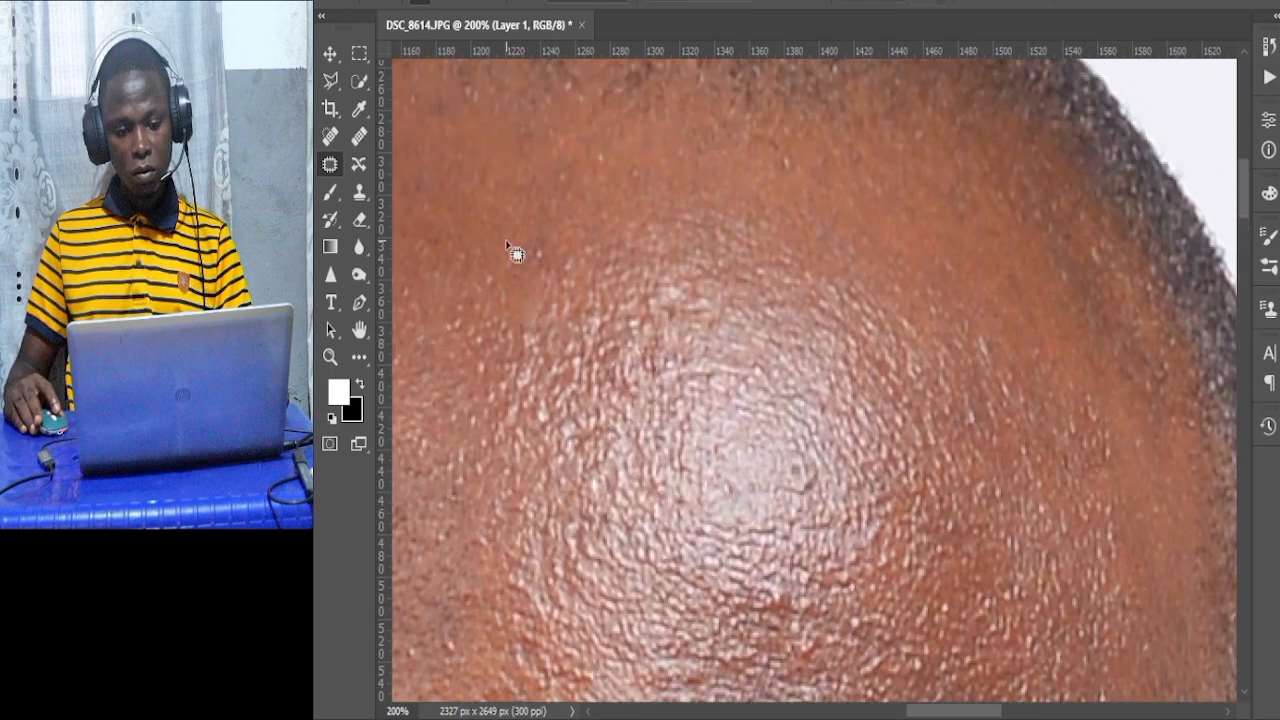
{"action": "mouse_move", "coordinate": [510, 247]}
{"action": "left_mouse_down"}
{"action": "mouse_move", "coordinate": [553, 265]}
{"action": "mouse_move", "coordinate": [549, 238]}
{"action": "mouse_move", "coordinate": [521, 219]}
{"action": "left_mouse_up"}
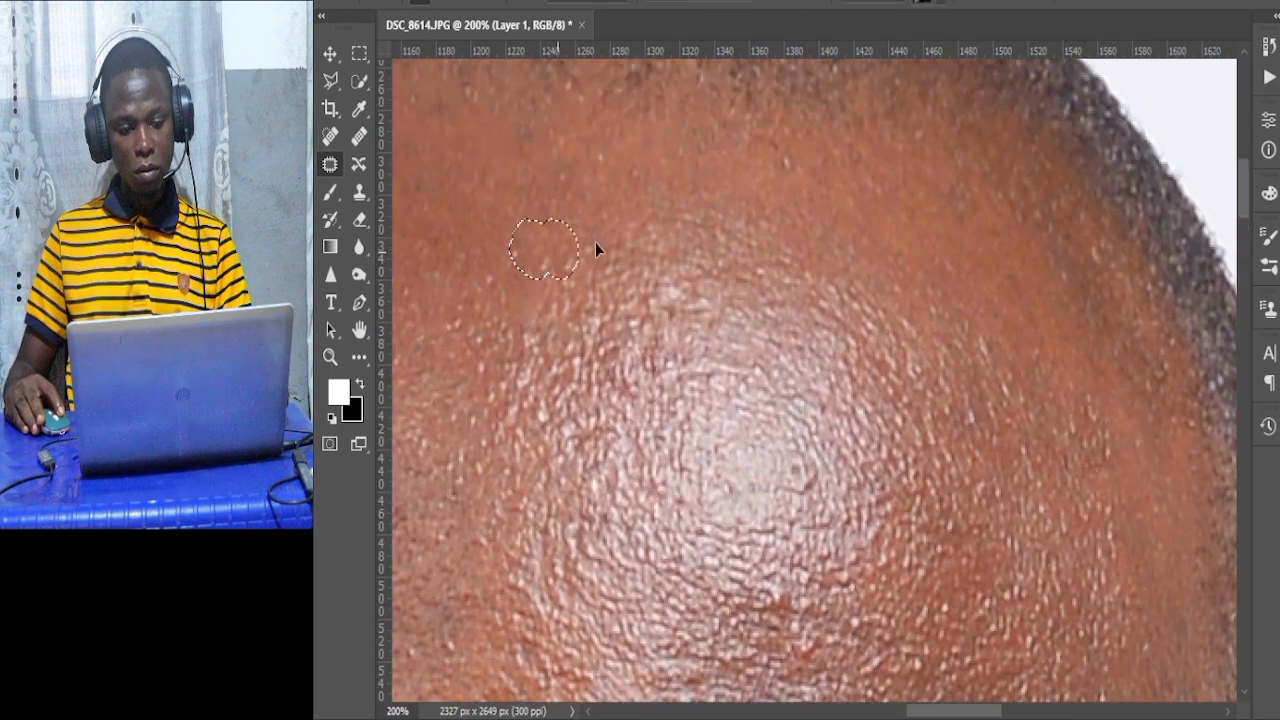
{"action": "mouse_move", "coordinate": [570, 158]}
{"action": "left_mouse_down"}
{"action": "mouse_move", "coordinate": [532, 188]}
{"action": "mouse_move", "coordinate": [582, 198]}
{"action": "mouse_move", "coordinate": [757, 320]}
{"action": "mouse_move", "coordinate": [753, 364]}
{"action": "left_mouse_up"}
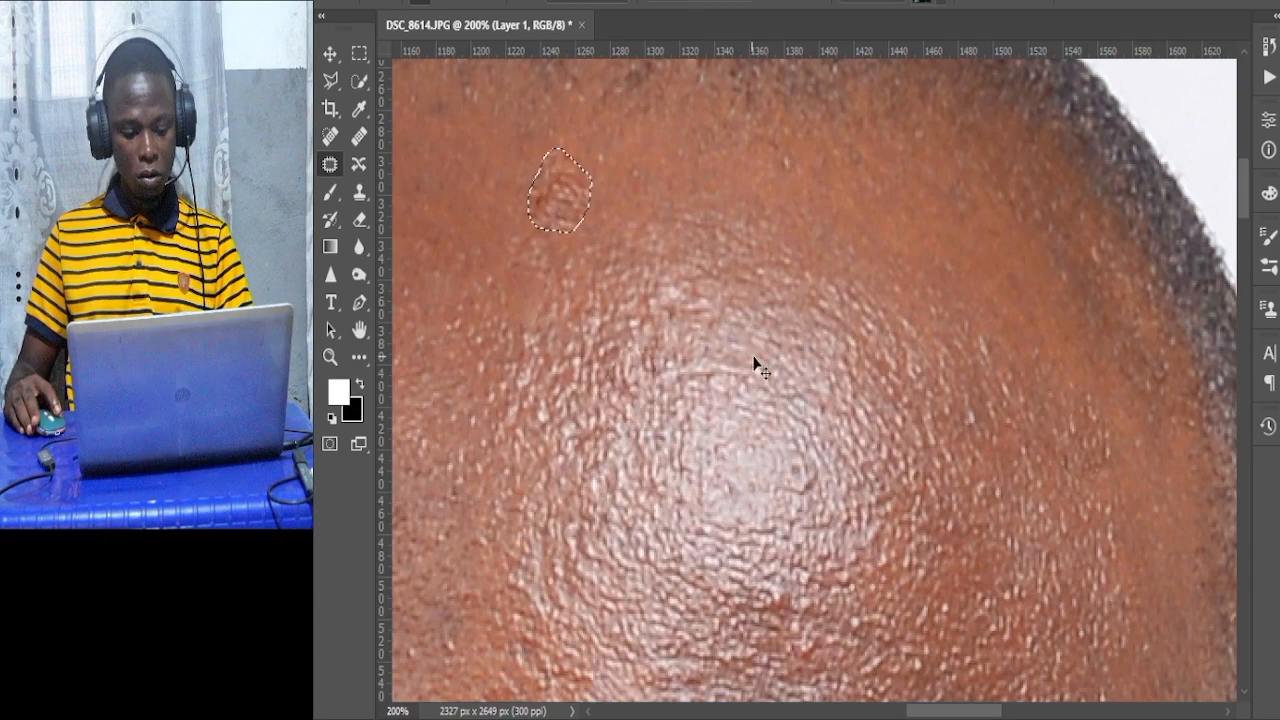
{"action": "key", "text": "ctrl+d"}
Zoom out to review the whole retouched portrait.
{"action": "scroll", "coordinate": [787, 443], "scroll_direction": "down", "scroll_amount": 2}
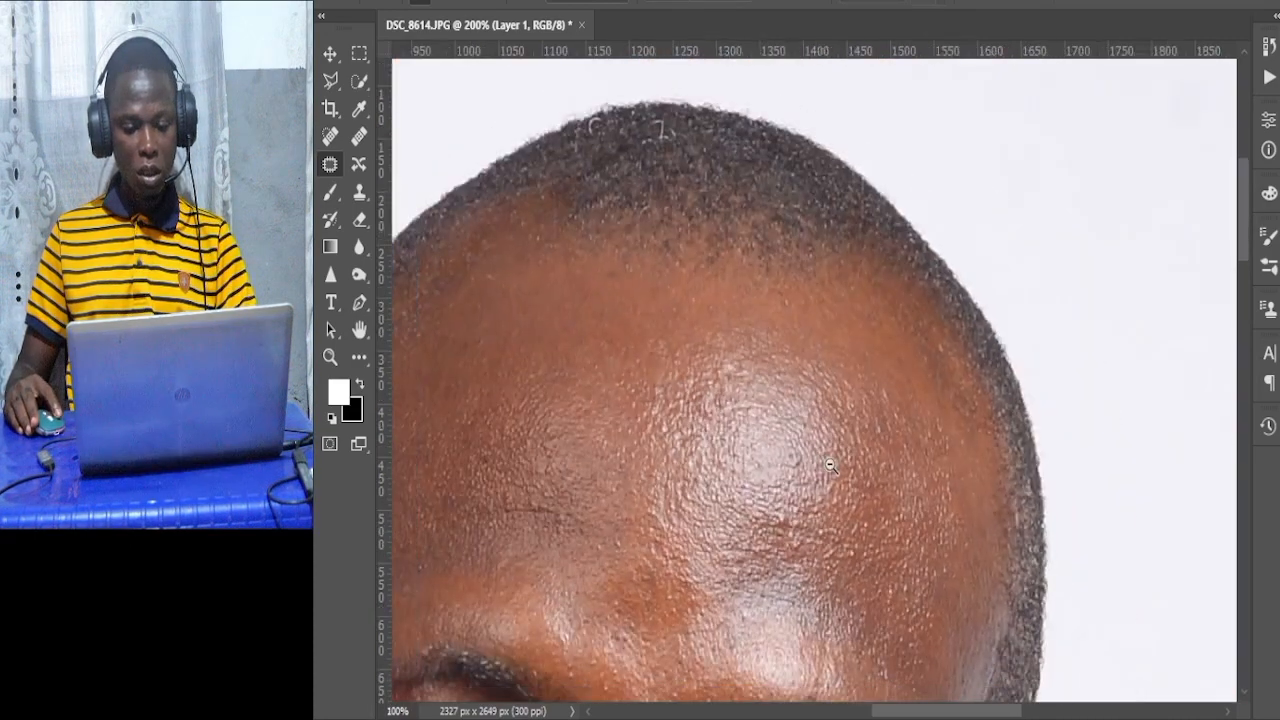
{"action": "scroll", "coordinate": [795, 489], "scroll_direction": "down", "scroll_amount": 8}
{"action": "scroll", "coordinate": [797, 490], "scroll_direction": "down", "scroll_amount": 6}
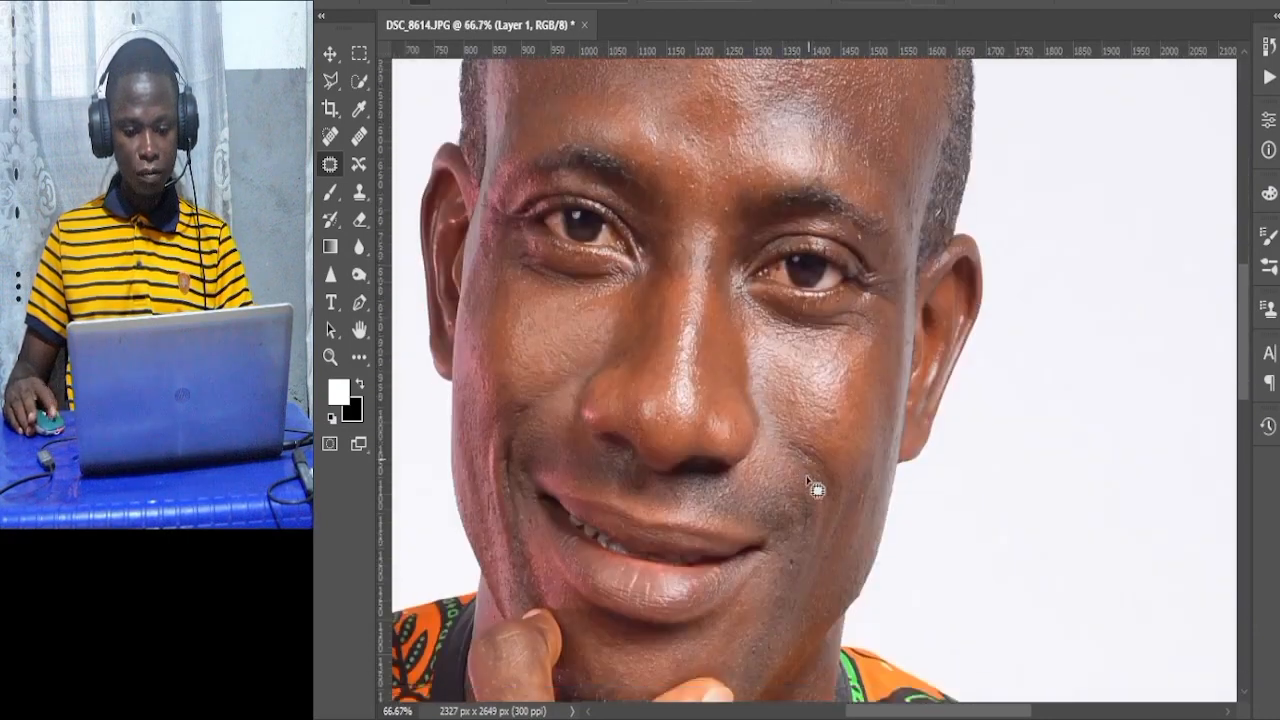
{"action": "scroll", "coordinate": [812, 468], "scroll_direction": "down", "scroll_amount": 1}
{"action": "scroll", "coordinate": [645, 535], "scroll_direction": "down", "scroll_amount": 6}
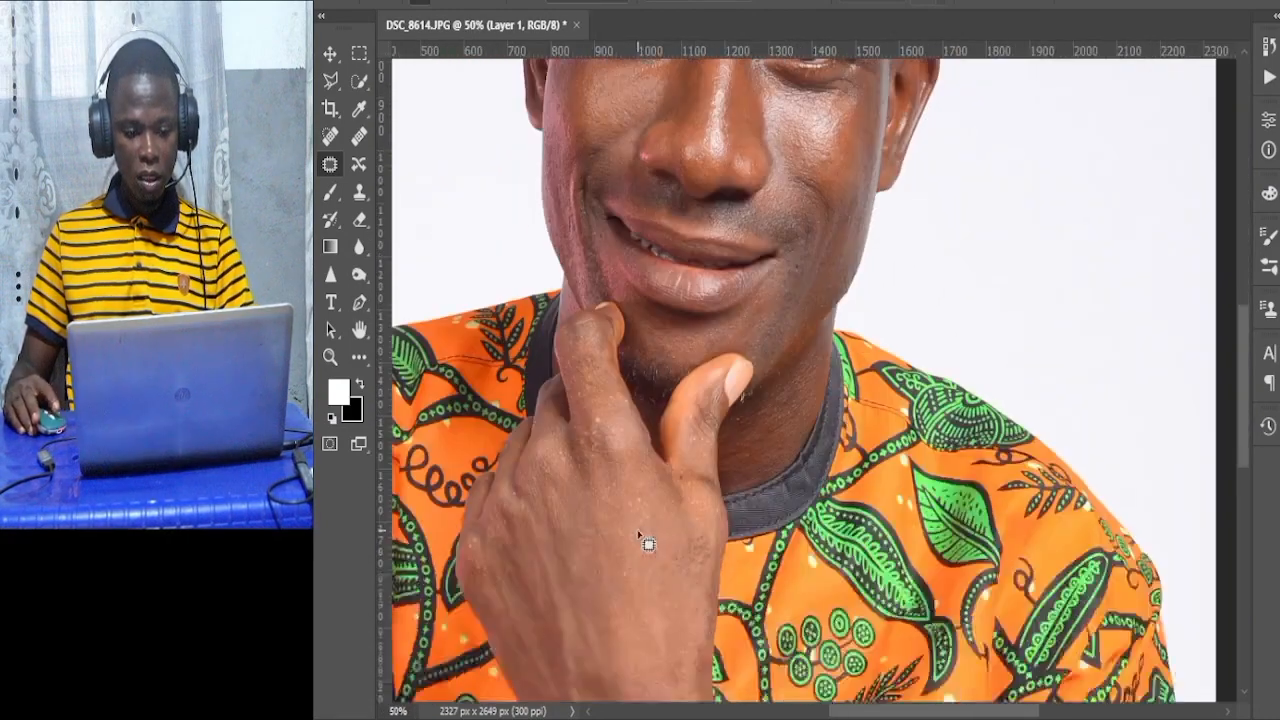
{"action": "scroll", "coordinate": [663, 522], "scroll_direction": "down", "scroll_amount": 5}
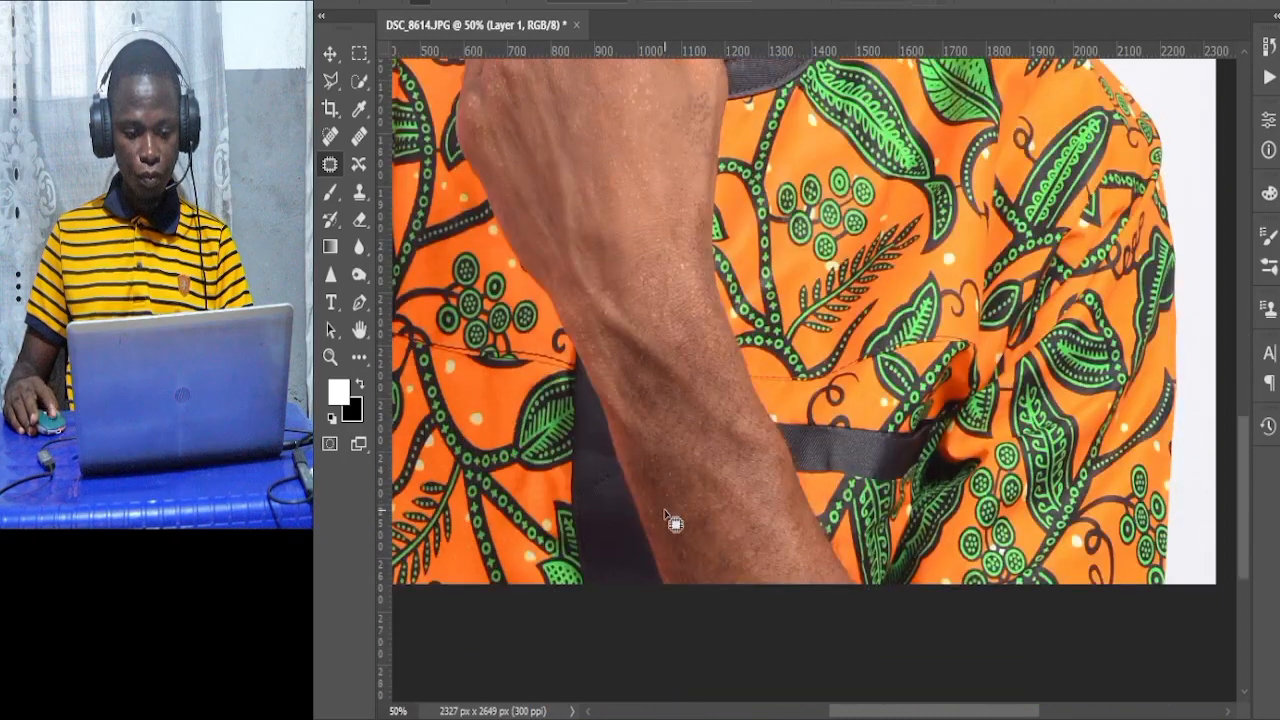
{"action": "scroll", "coordinate": [670, 505], "scroll_direction": "down", "scroll_amount": 3}
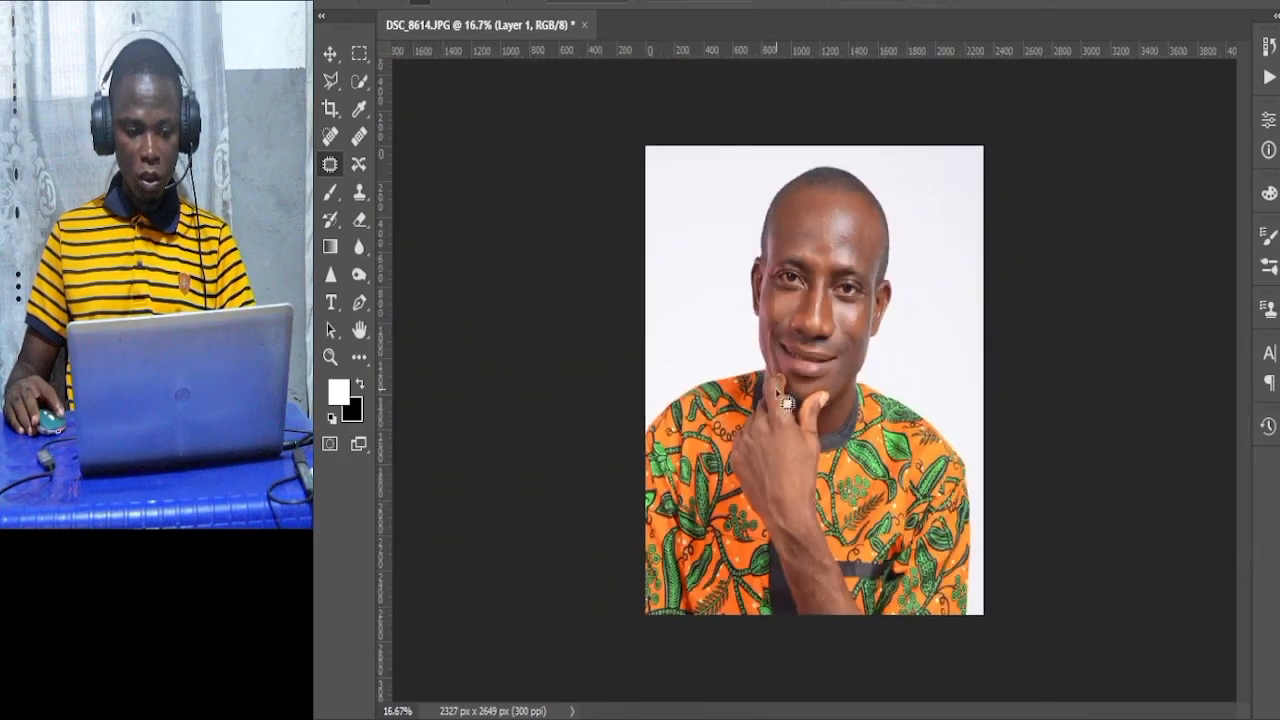
Patch a mark on the cheek beside the nose below the subject's left eye and deselect.
{"action": "scroll", "coordinate": [825, 263], "scroll_direction": "up", "scroll_amount": 2}
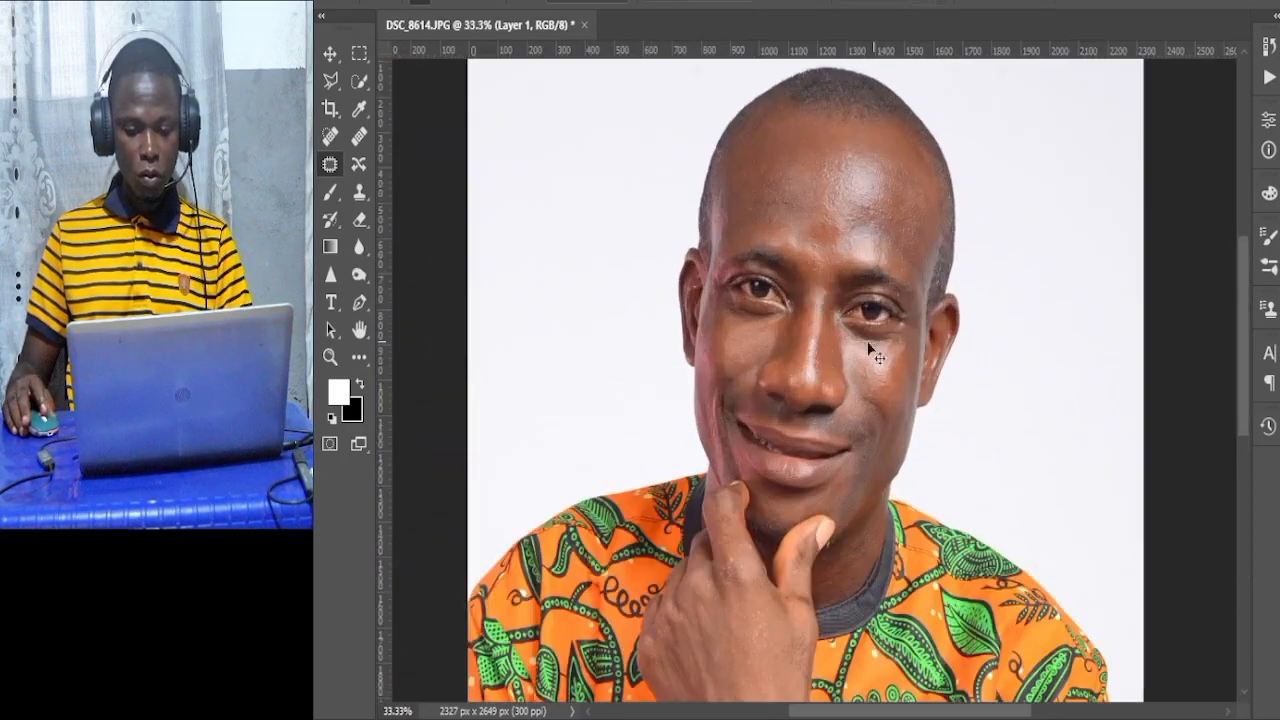
{"action": "scroll", "coordinate": [826, 324], "scroll_direction": "up", "scroll_amount": 2}
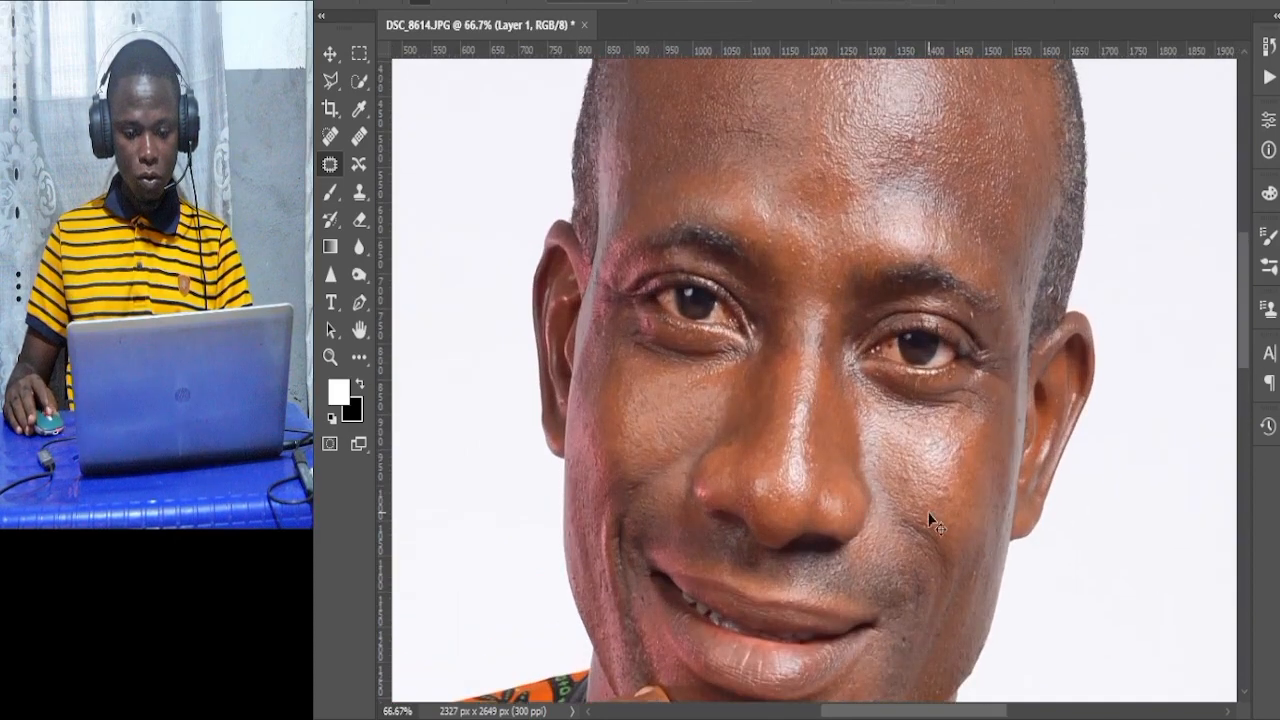
{"action": "scroll", "coordinate": [941, 507], "scroll_direction": "up", "scroll_amount": 2}
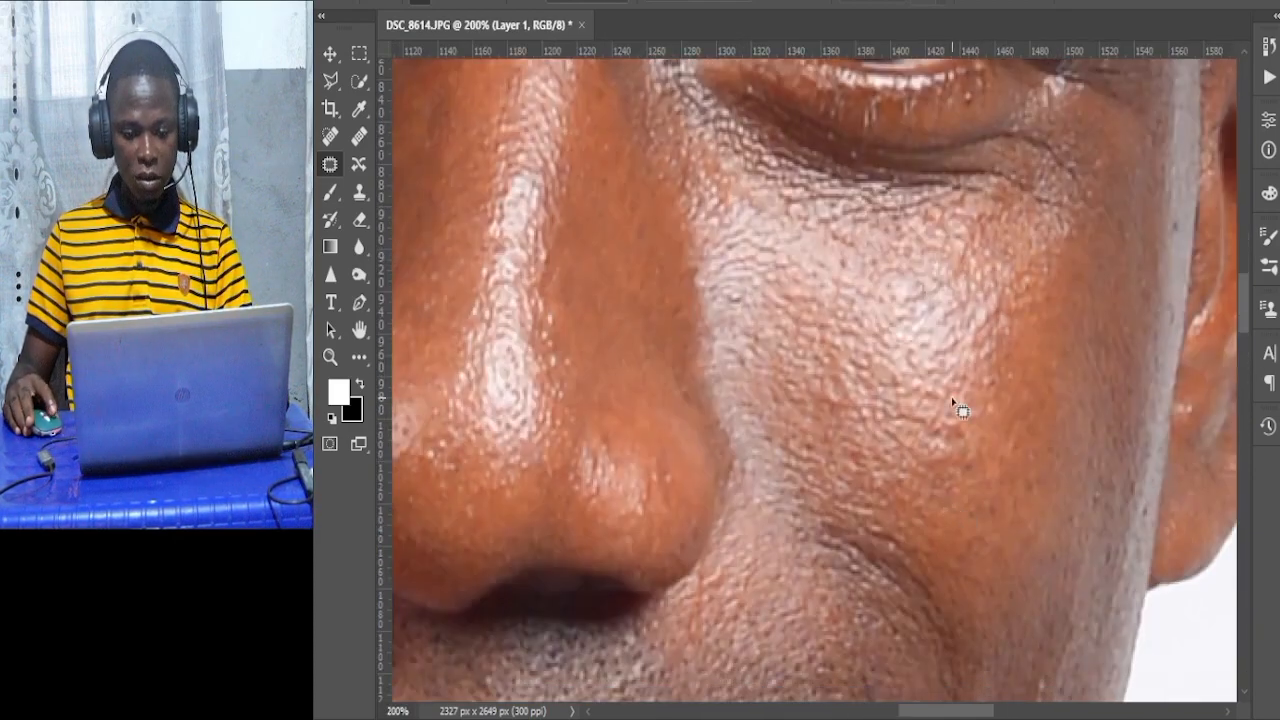
{"action": "mouse_move", "coordinate": [913, 418]}
{"action": "left_mouse_down"}
{"action": "mouse_move", "coordinate": [933, 482]}
{"action": "mouse_move", "coordinate": [950, 402]}
{"action": "mouse_move", "coordinate": [1031, 429]}
{"action": "mouse_move", "coordinate": [1006, 490]}
{"action": "left_mouse_up"}
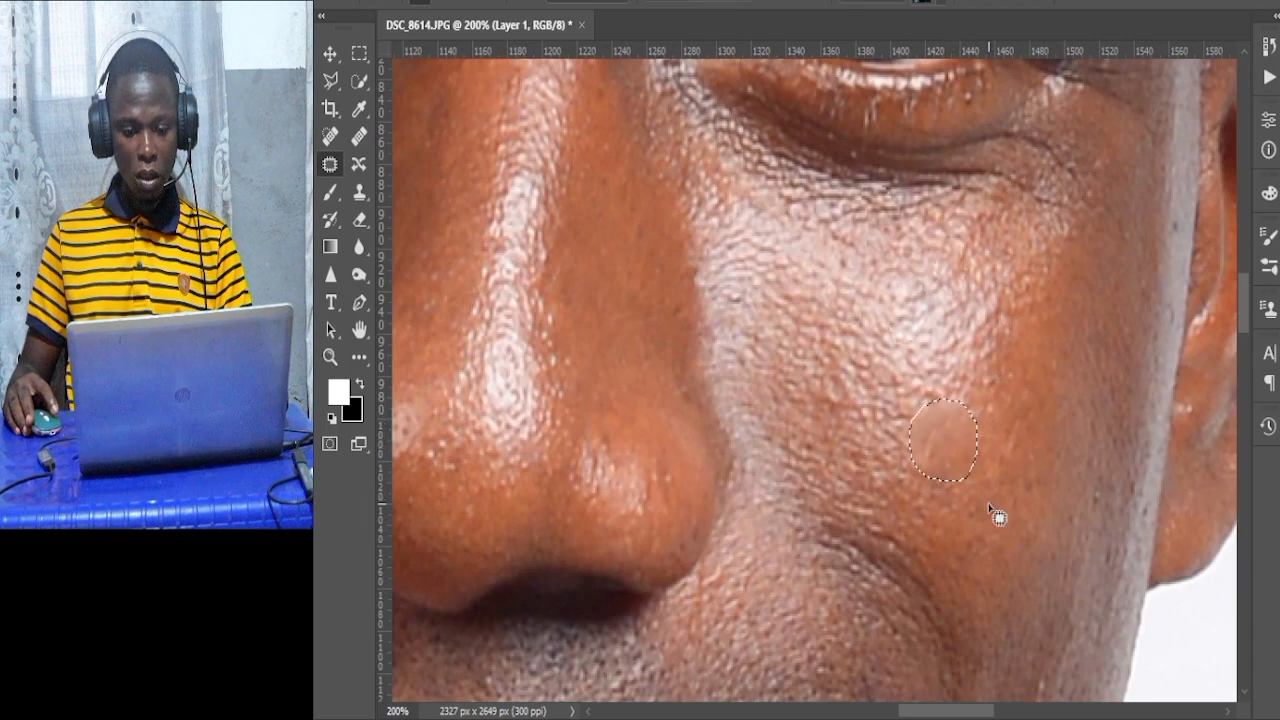
{"action": "key", "text": "ctrl+d"}
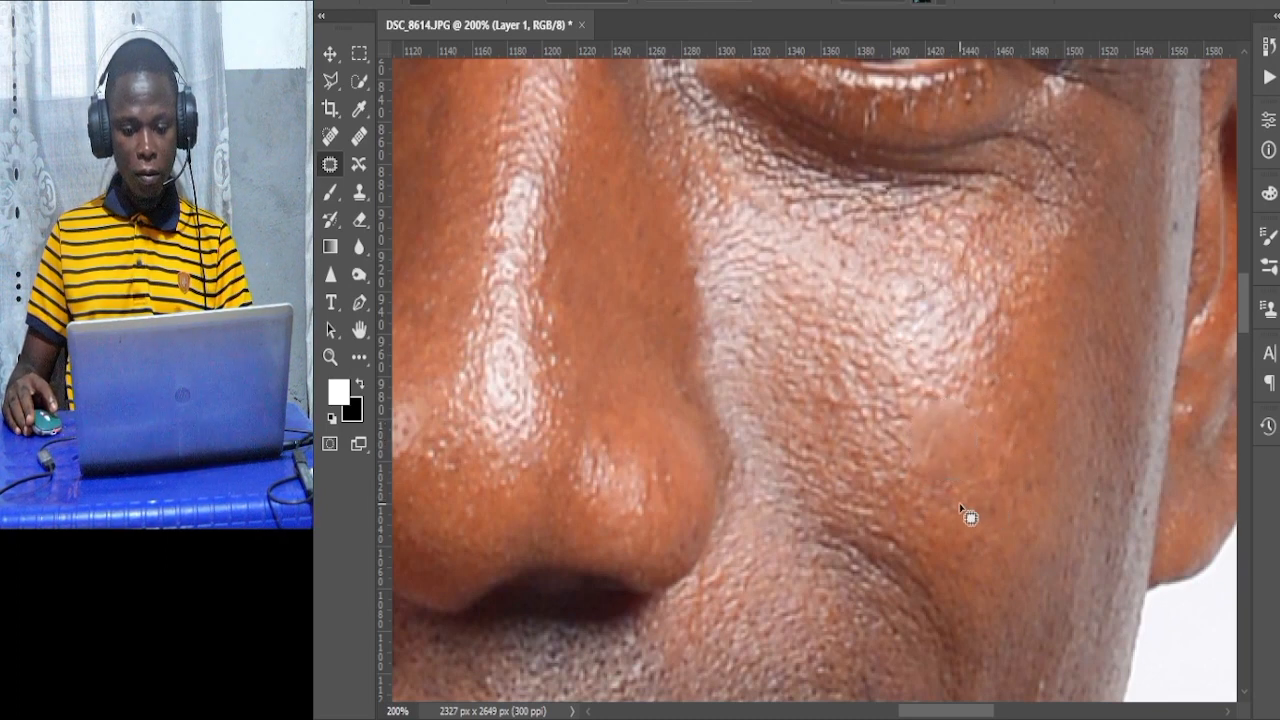